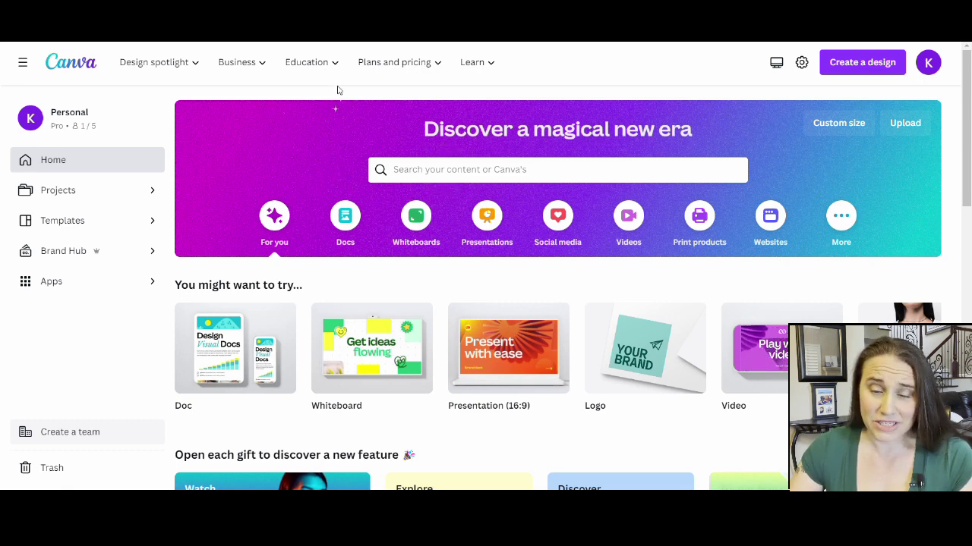
Step: Open the Canva Help Center from the Learn menu and scroll to its Top Articles list
mouse_move(339, 89)
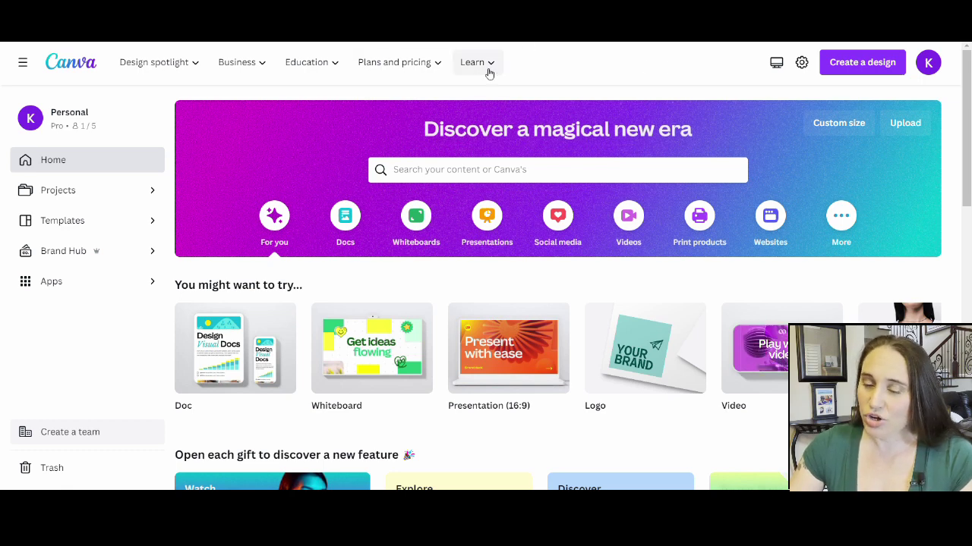
mouse_move(489, 67)
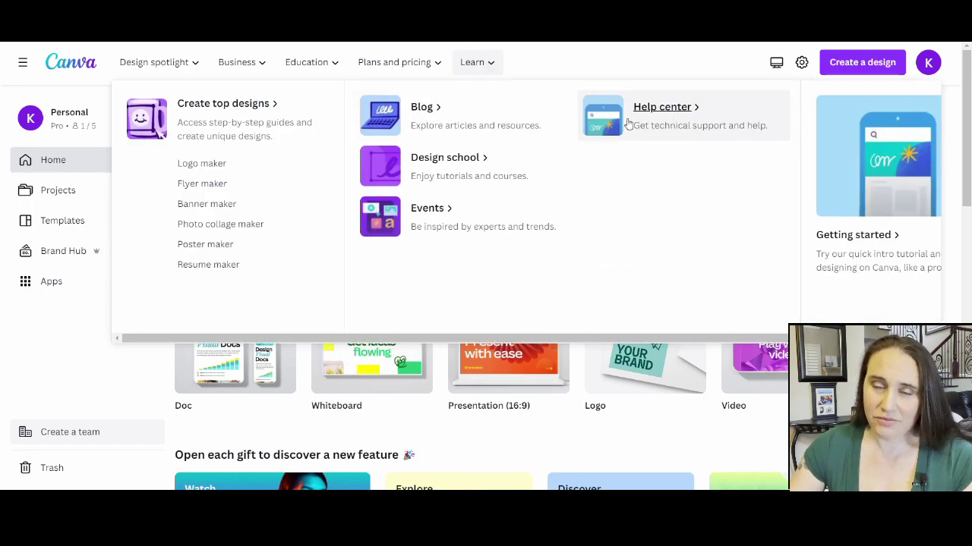
click(628, 121)
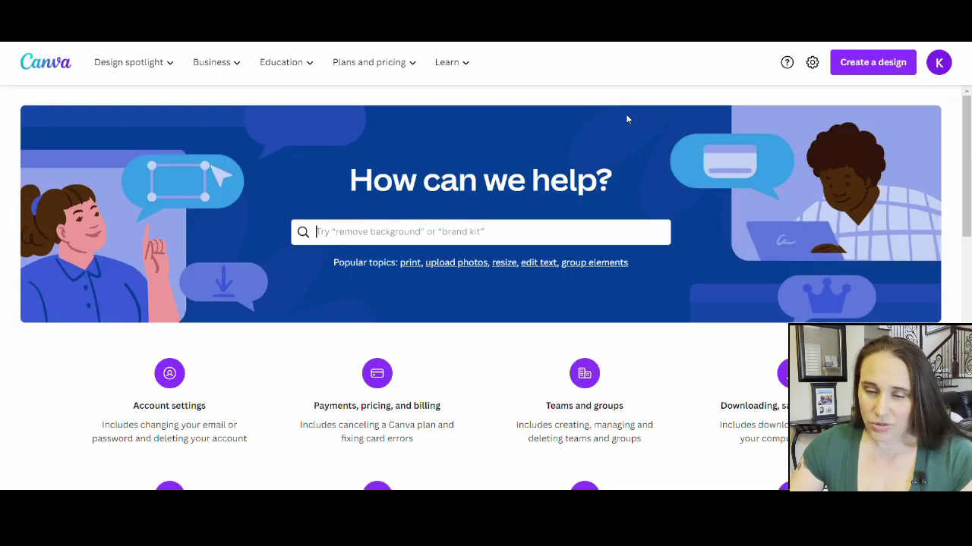
scroll(607, 161, down, 1)
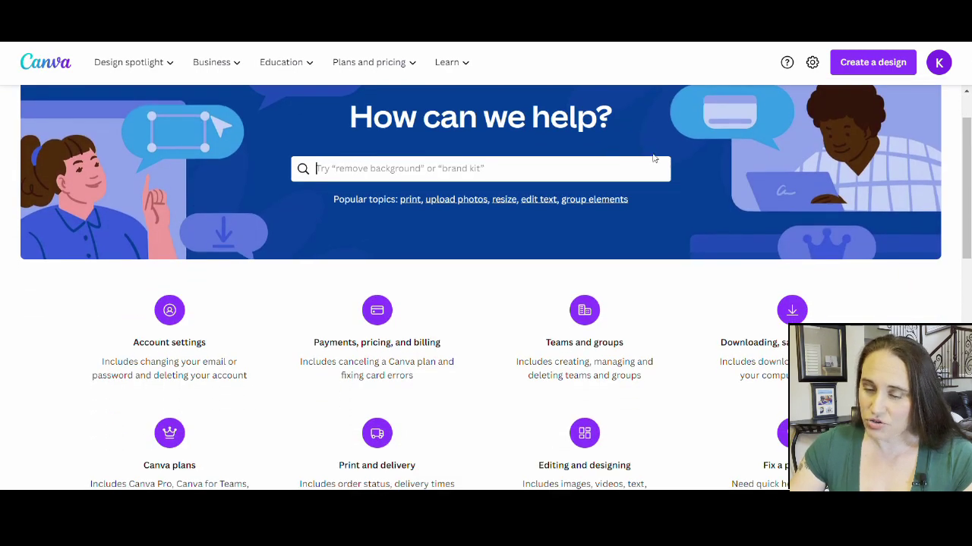
scroll(653, 156, down, 2)
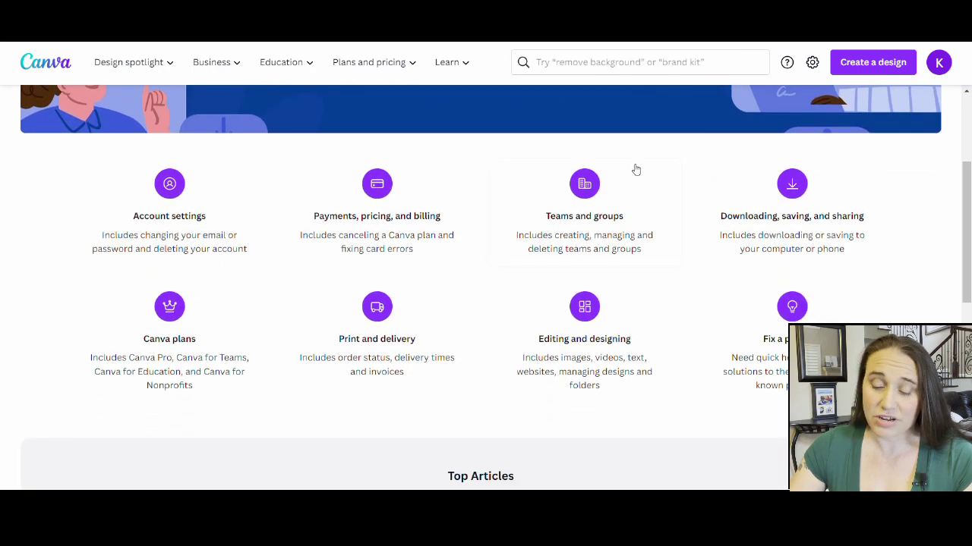
scroll(861, 213, down, 2)
scroll(529, 173, down, 3)
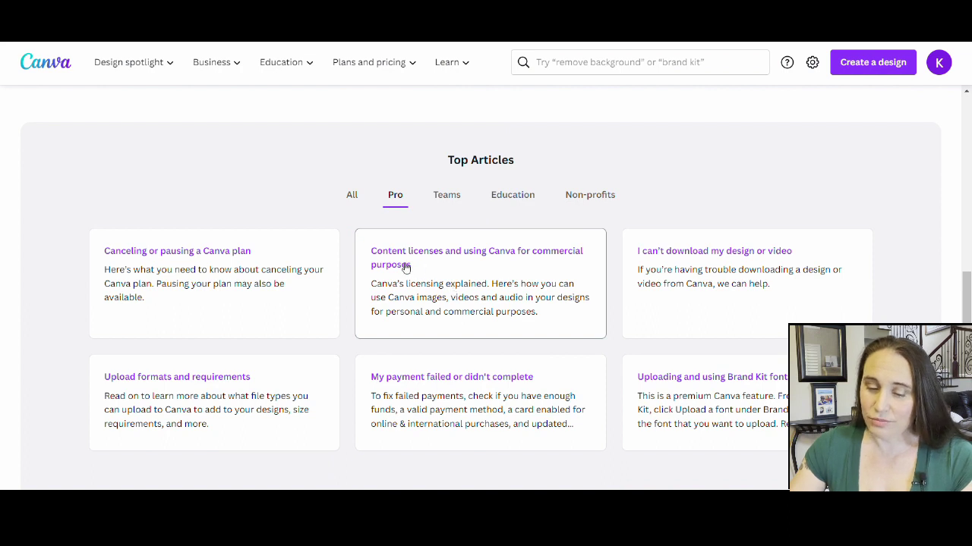
Step: Open 'Content licenses and using Canva for commercial purposes' and scroll to 'What's allowed?'
click(481, 262)
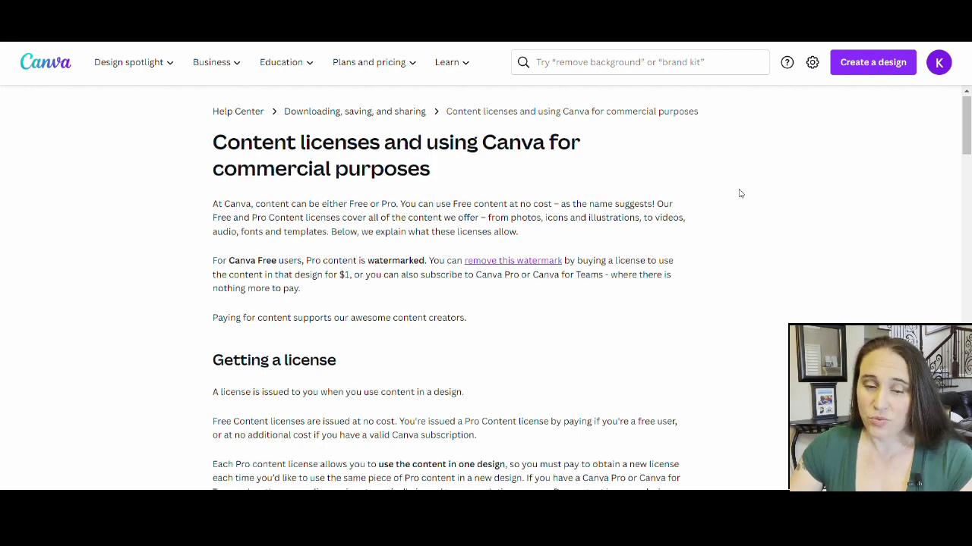
scroll(740, 193, down, 4)
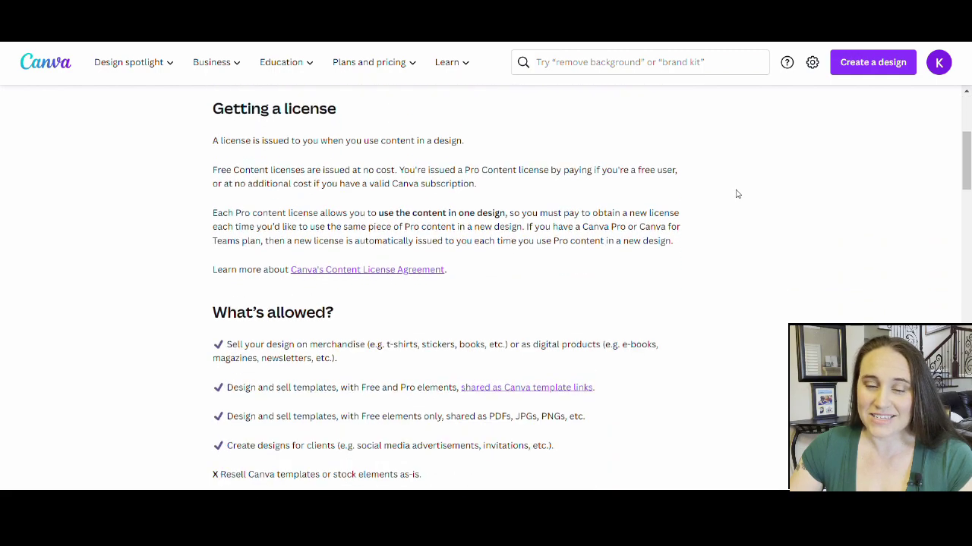
scroll(735, 193, down, 3)
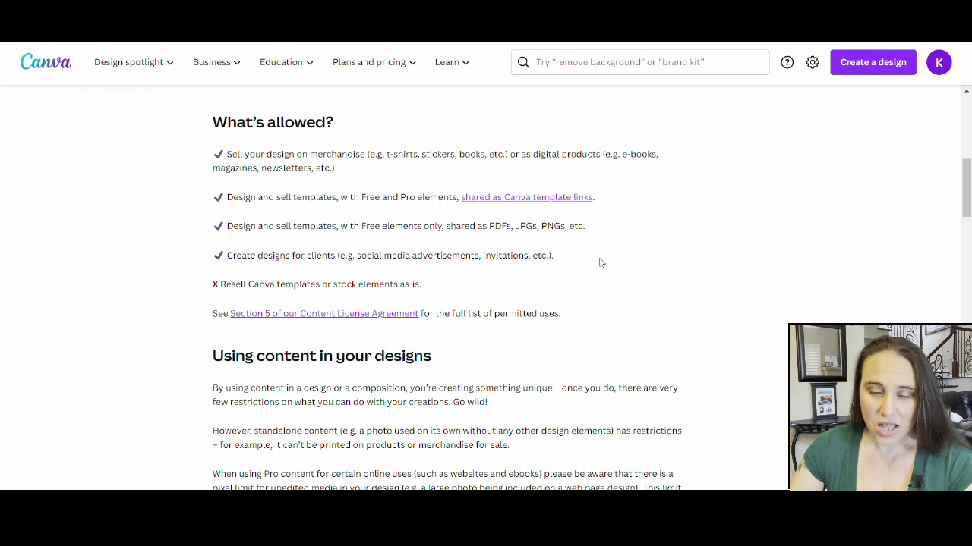
scroll(607, 232, down, 1)
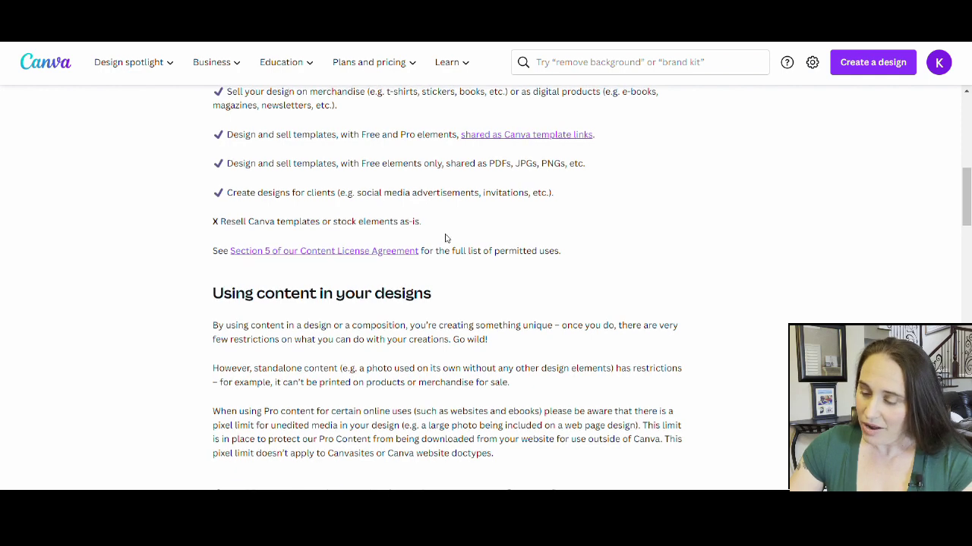
scroll(445, 237, up, 1)
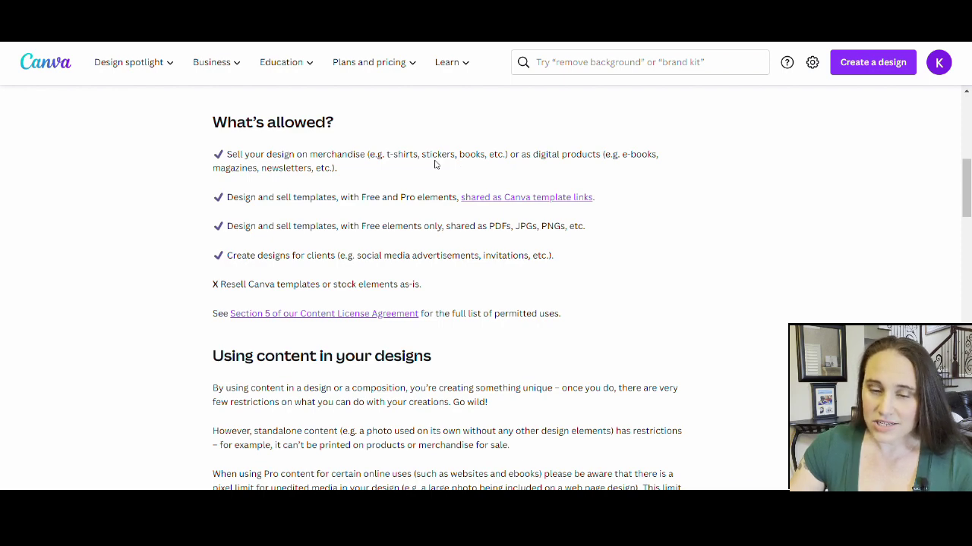
scroll(159, 158, down, 2)
scroll(159, 158, down, 2)
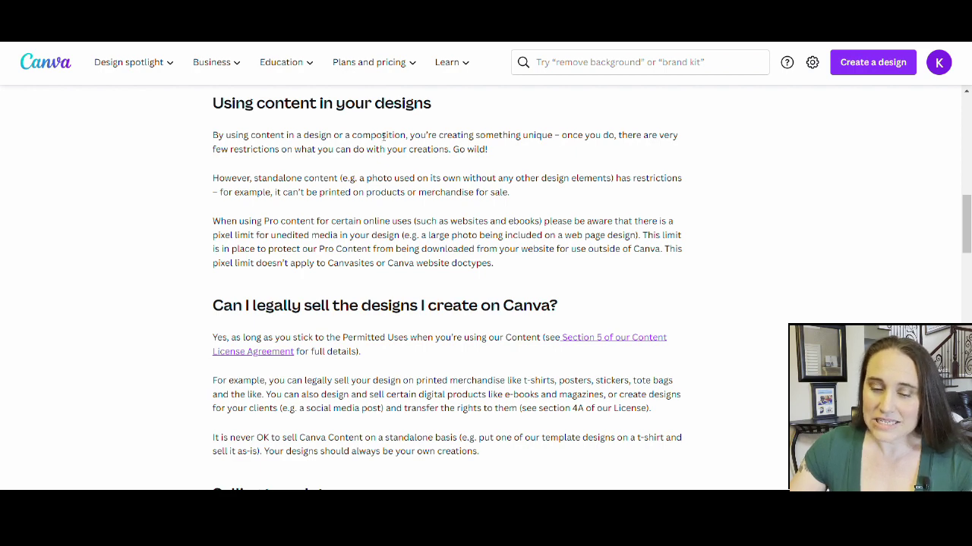
scroll(767, 140, down, 2)
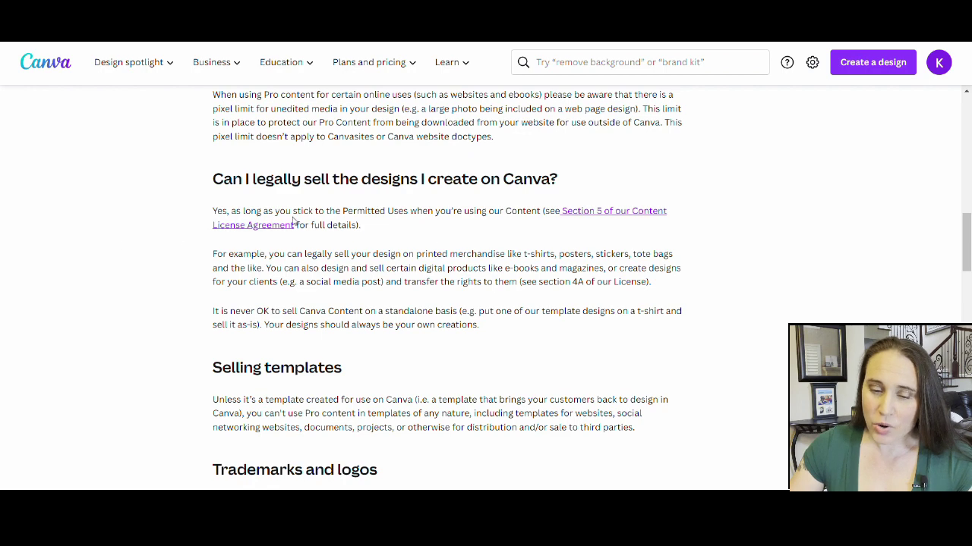
scroll(128, 182, down, 1)
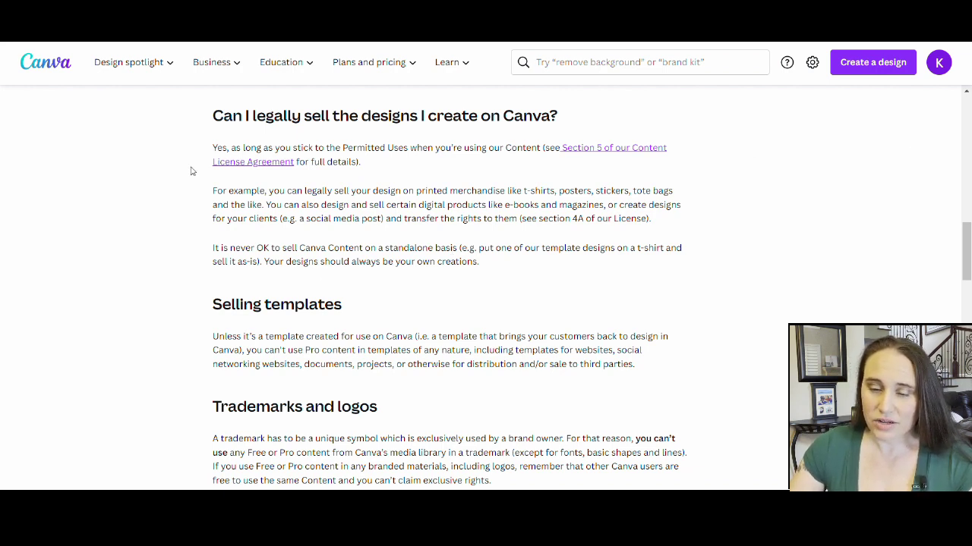
scroll(201, 187, up, 5)
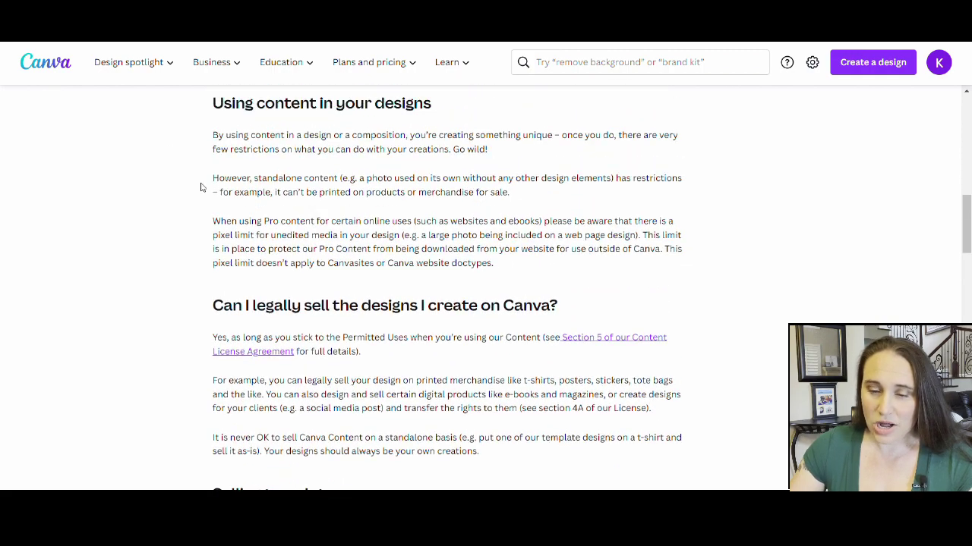
scroll(501, 194, up, 5)
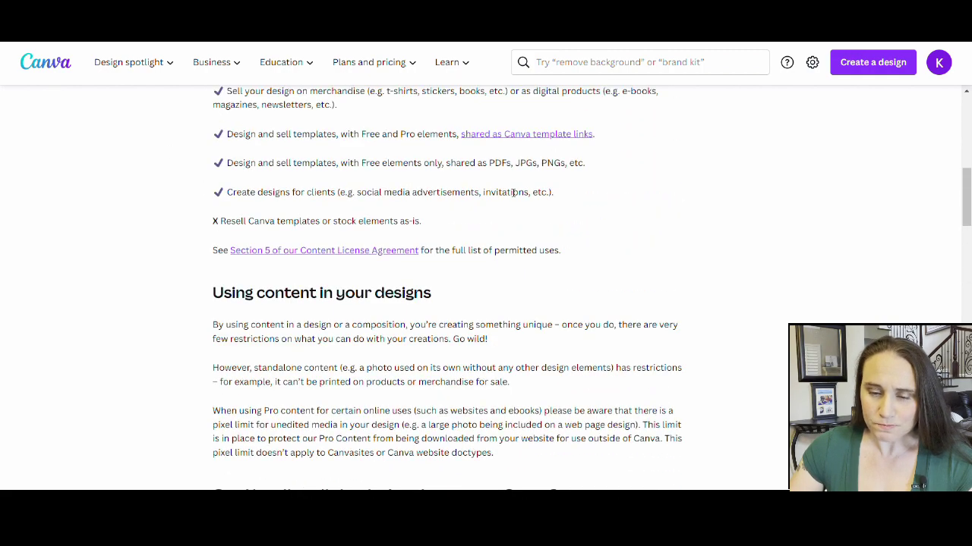
scroll(676, 226, up, 2)
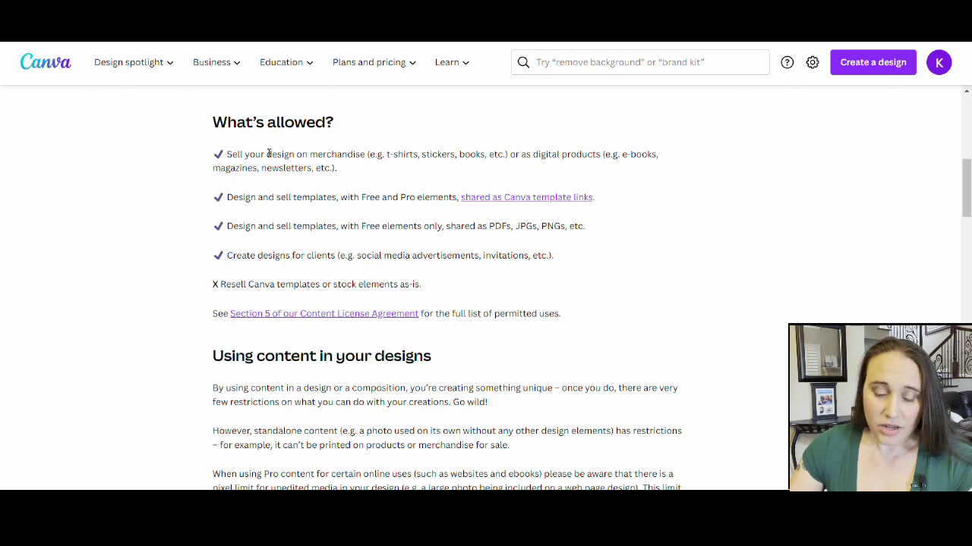
scroll(191, 147, down, 6)
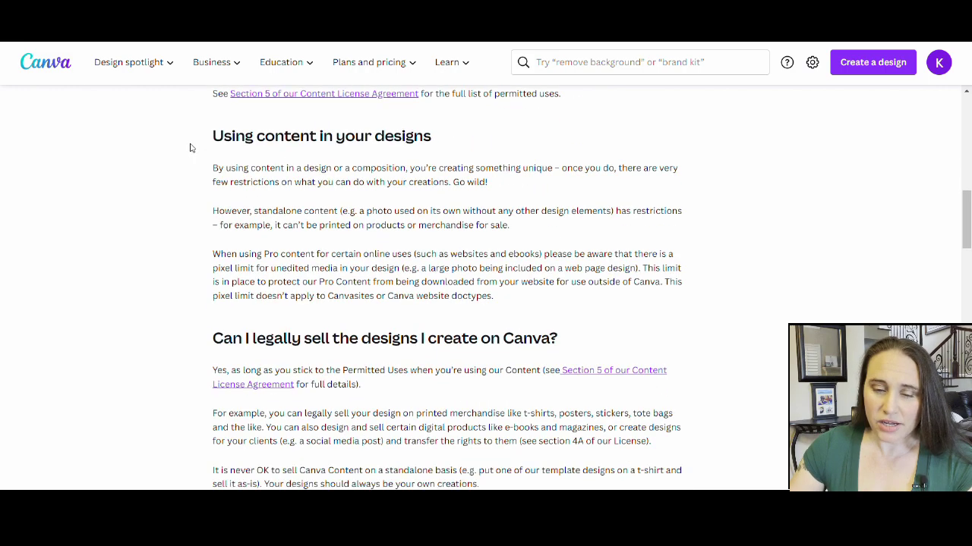
scroll(191, 147, down, 11)
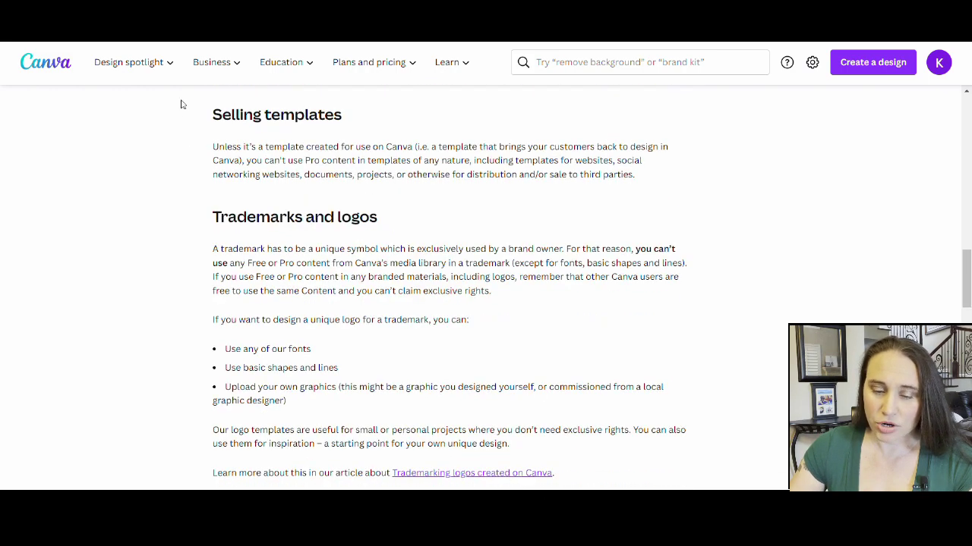
scroll(203, 167, down, 2)
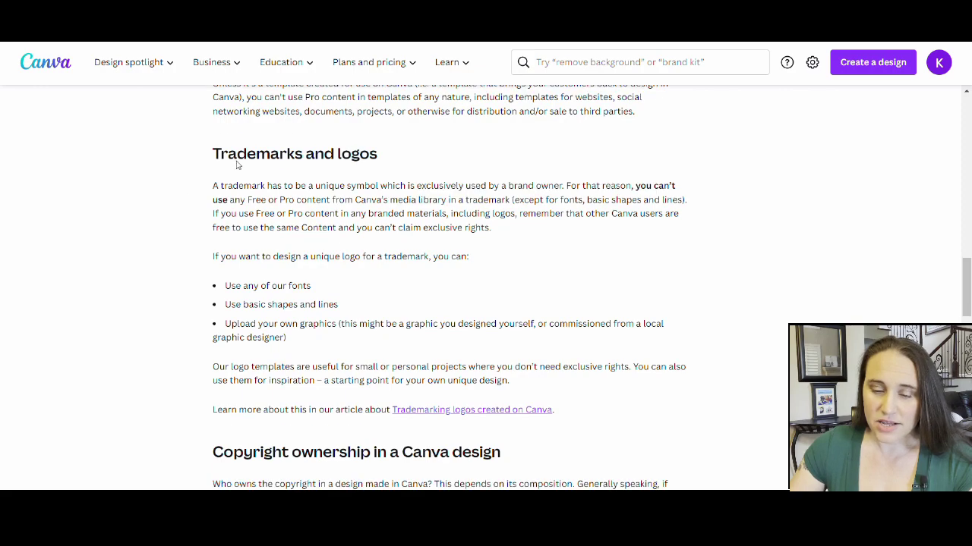
scroll(199, 150, down, 4)
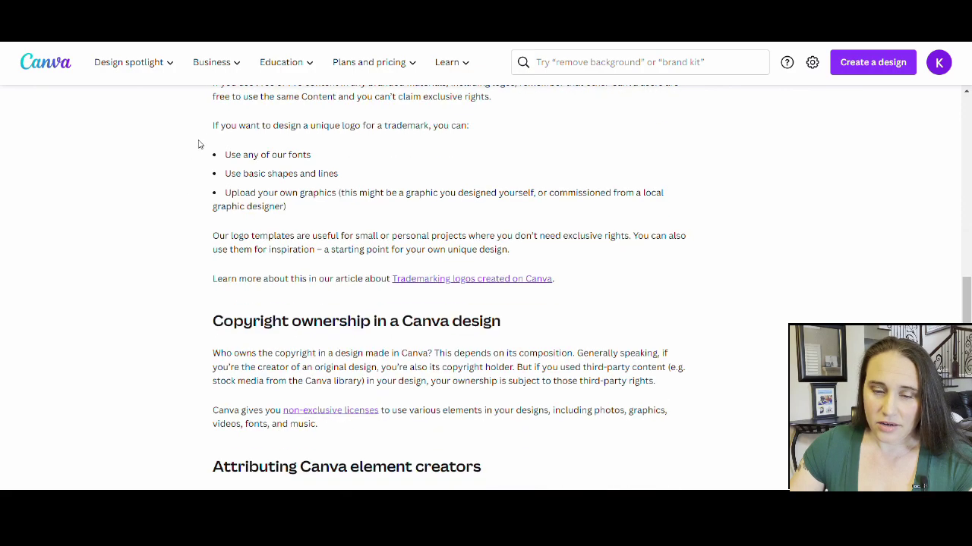
scroll(198, 144, down, 10)
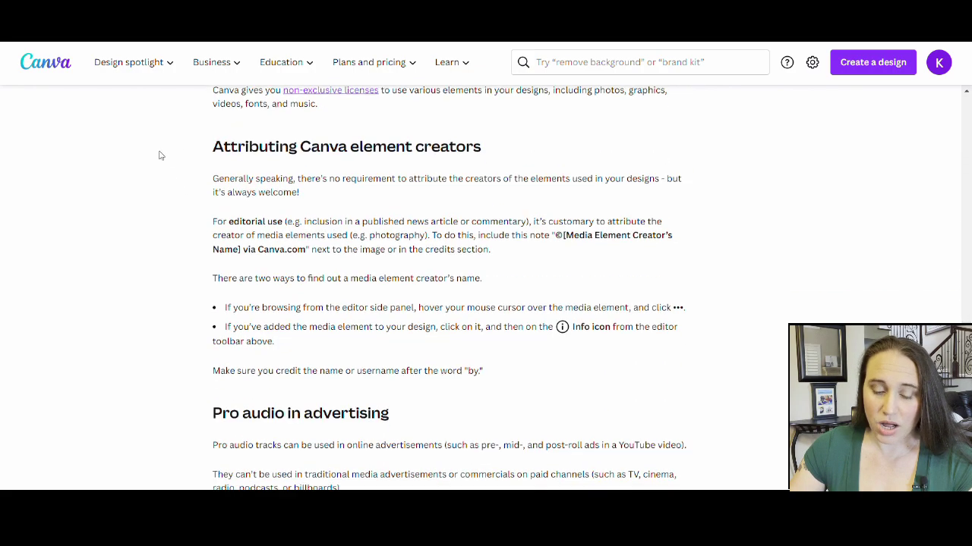
scroll(160, 156, down, 10)
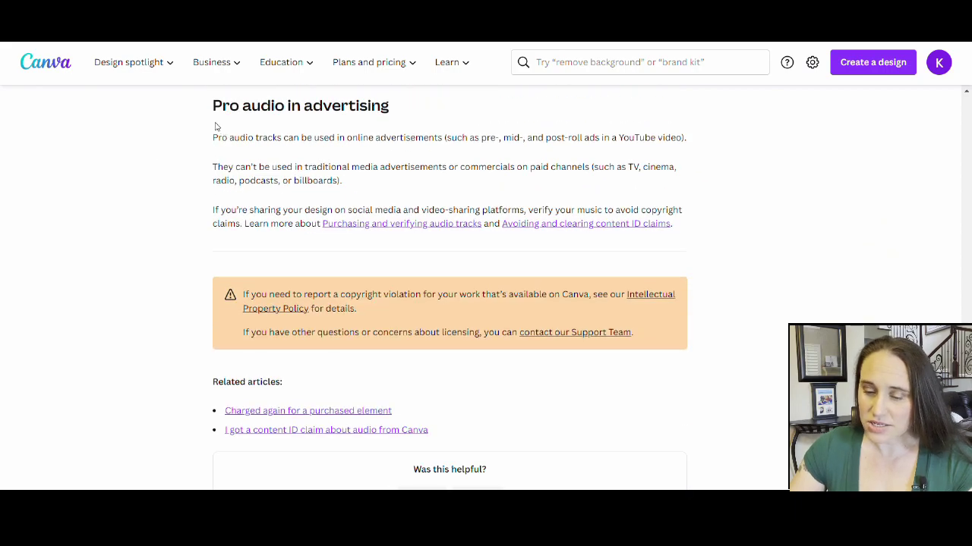
scroll(199, 127, down, 1)
scroll(193, 144, up, 15)
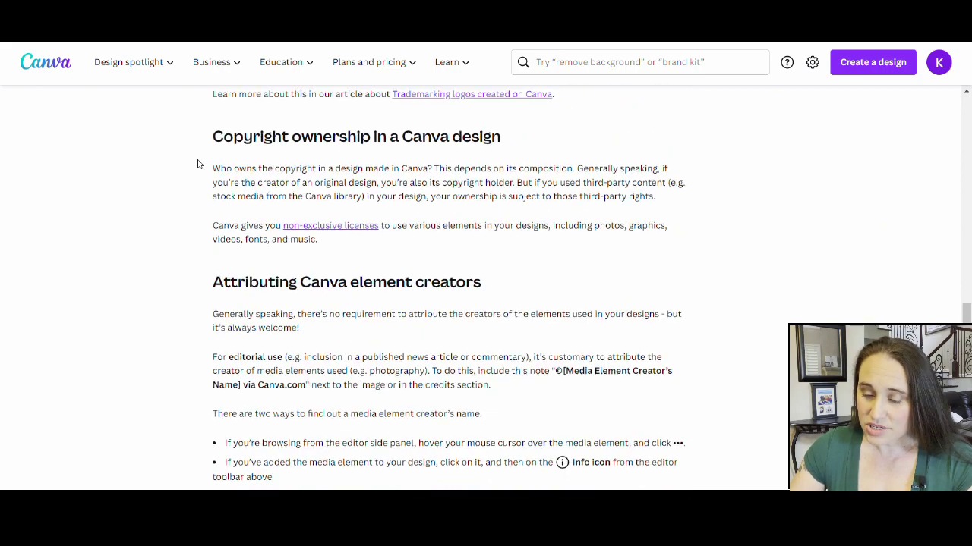
scroll(197, 163, up, 20)
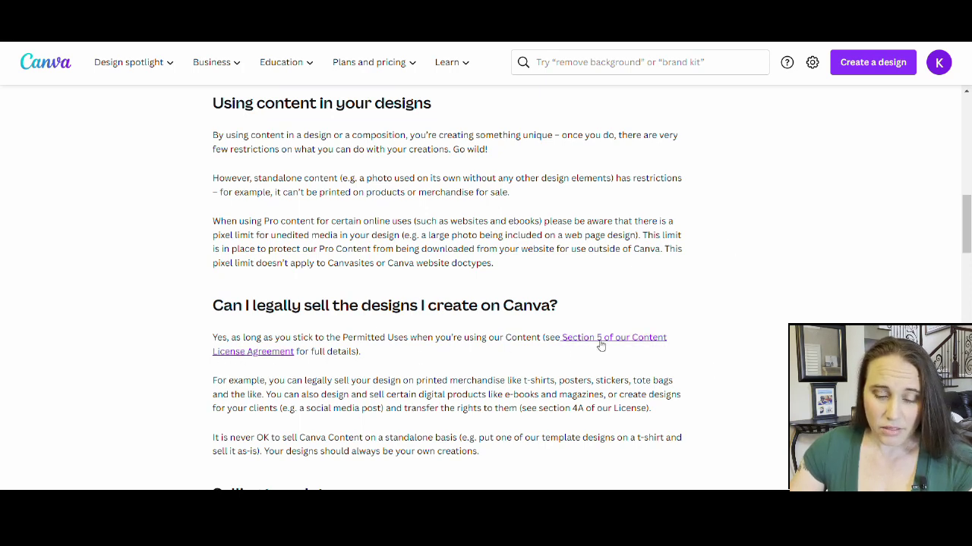
Step: Open the full Content License Agreement and scroll to section 5's Permitted uses and 5A limits
click(600, 343)
scroll(592, 321, down, 2)
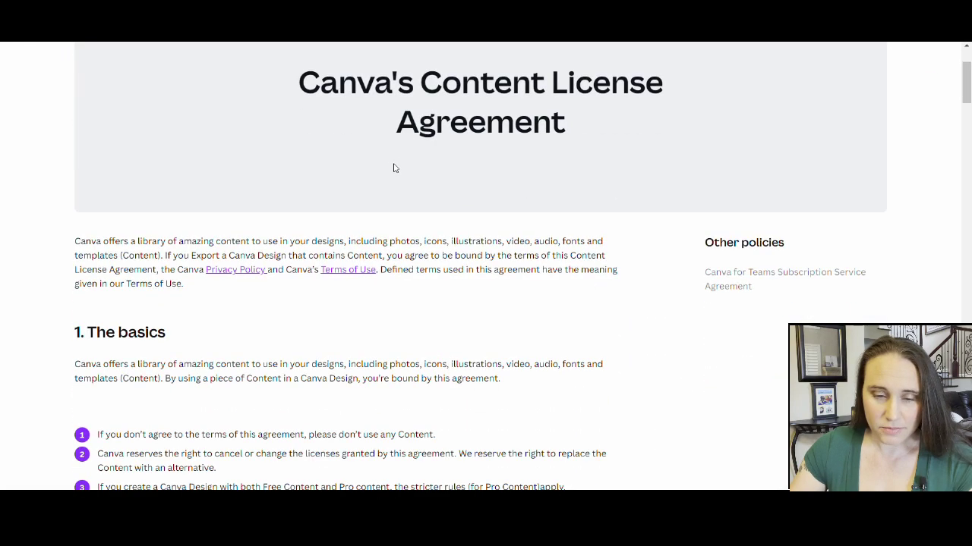
scroll(493, 116, down, 2)
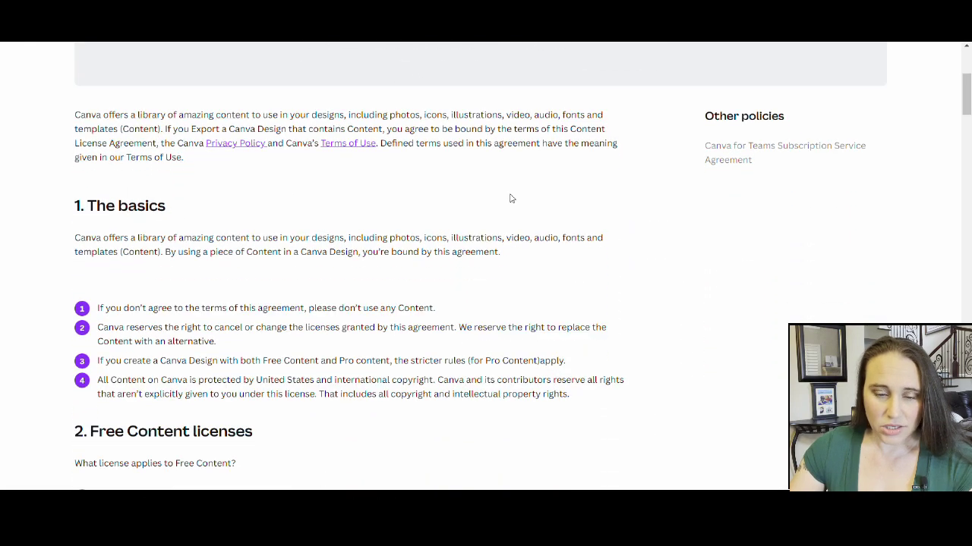
scroll(512, 225, down, 2)
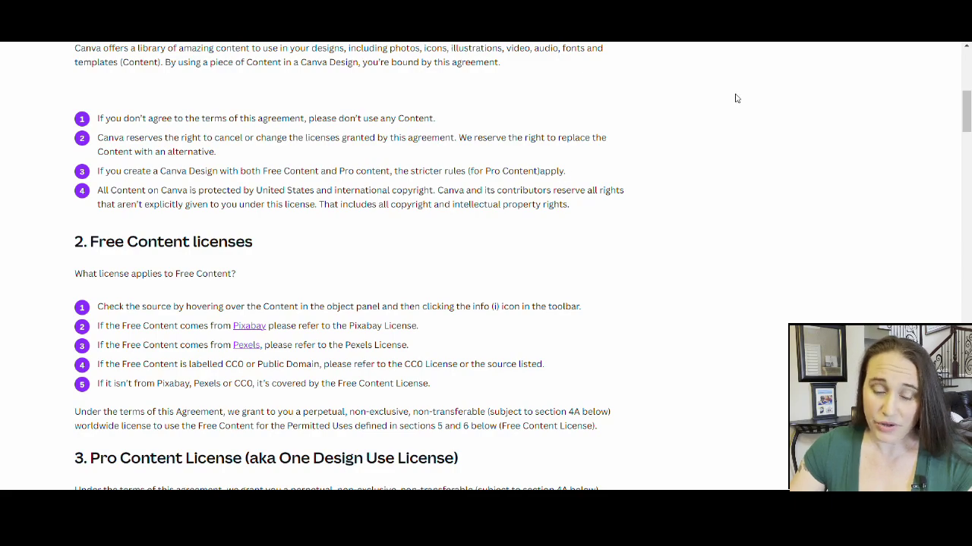
scroll(634, 87, down, 3)
scroll(486, 113, down, 5)
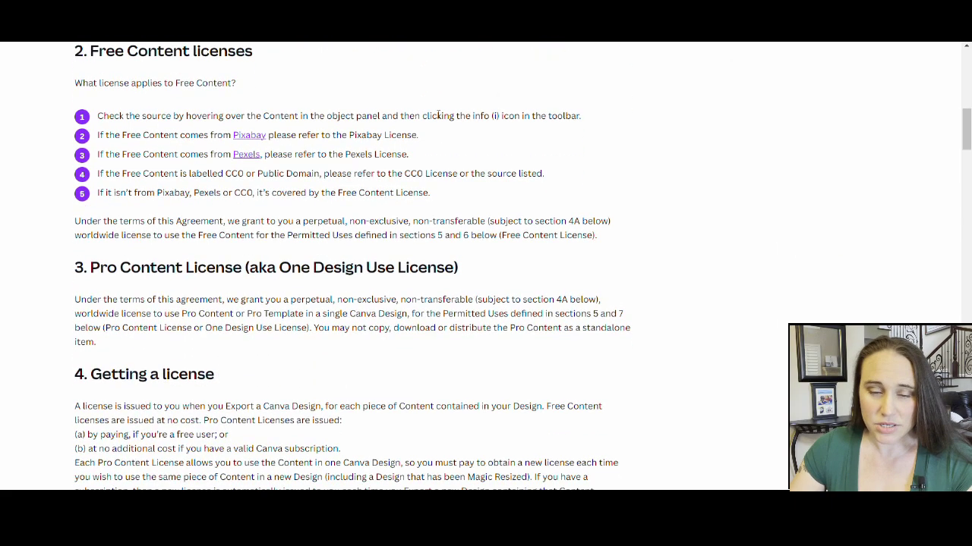
scroll(464, 111, down, 5)
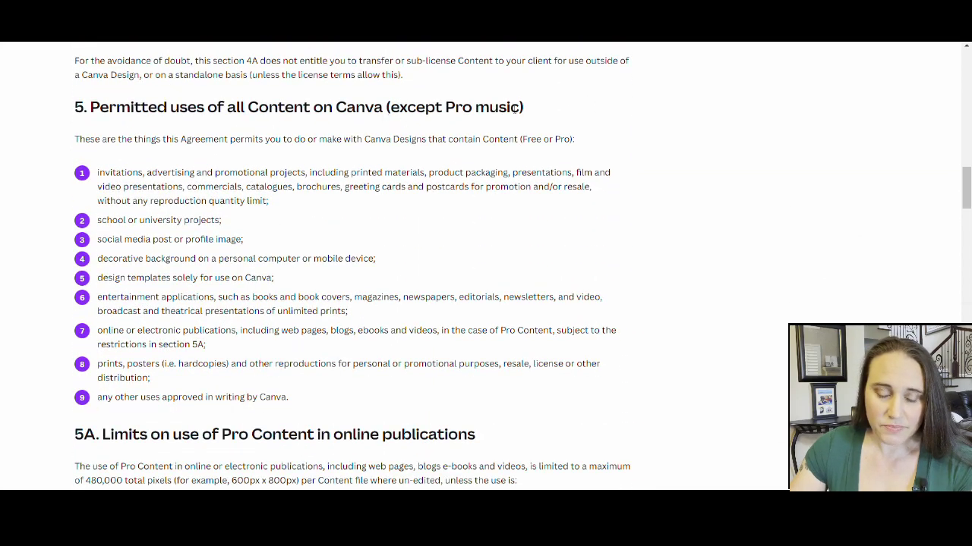
scroll(706, 158, down, 1)
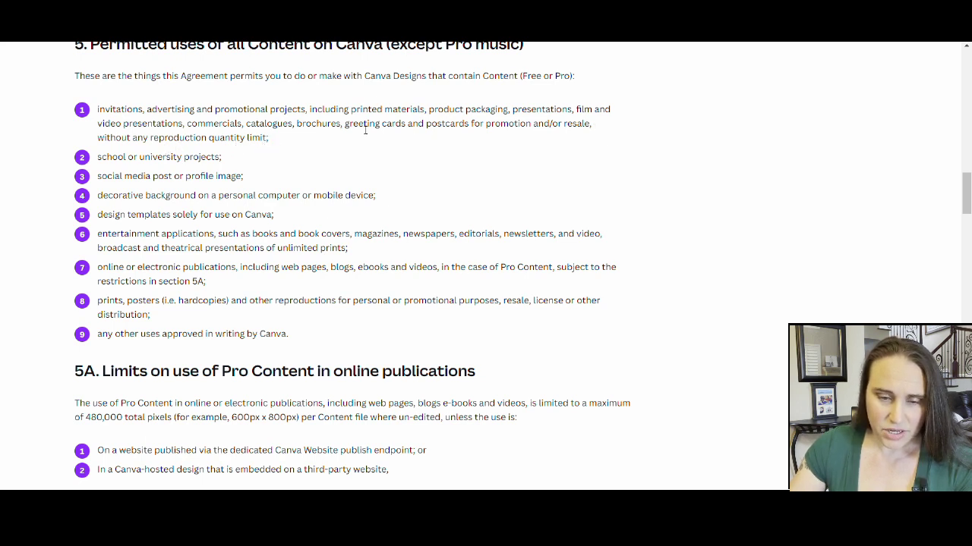
Step: Read down through the licence agreement's later sections, including Prohibited uses
scroll(491, 144, down, 1)
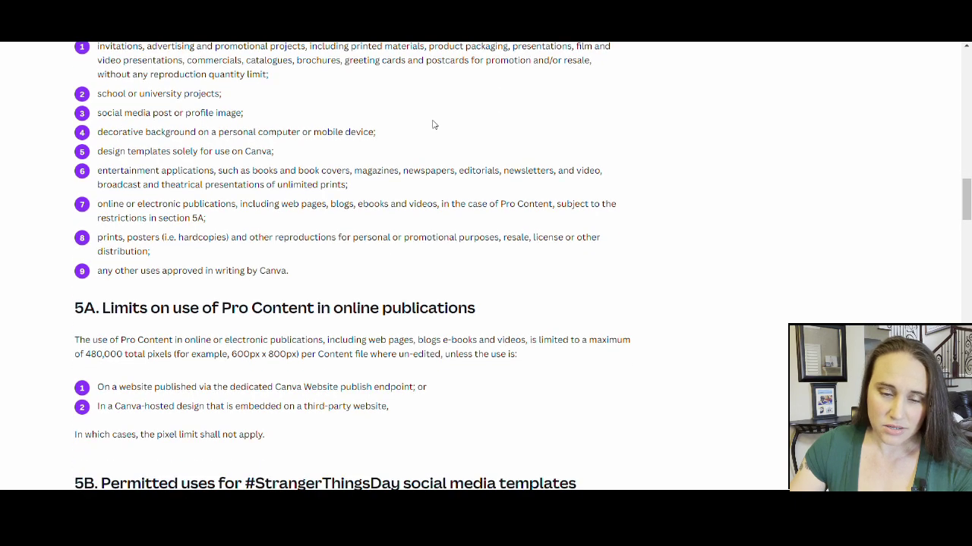
scroll(389, 113, down, 1)
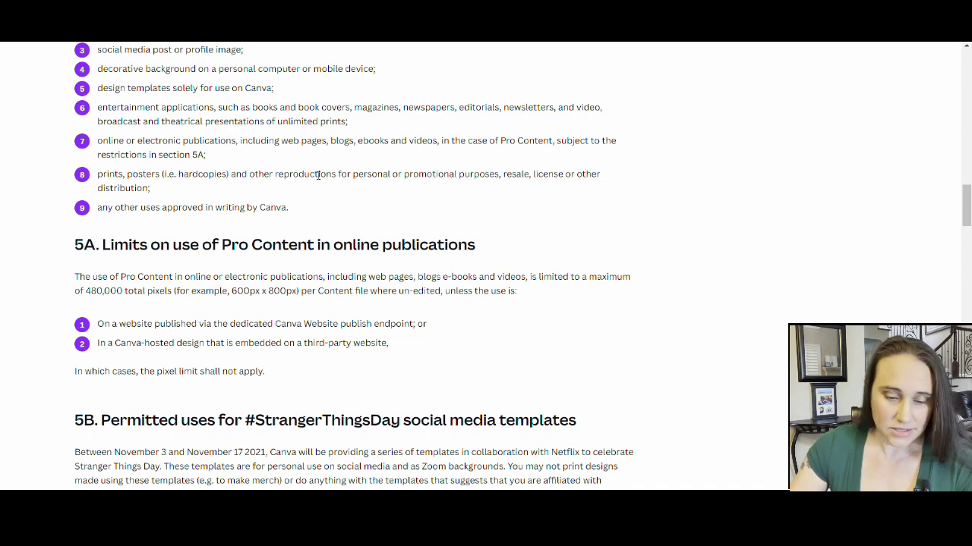
scroll(93, 152, up, 1)
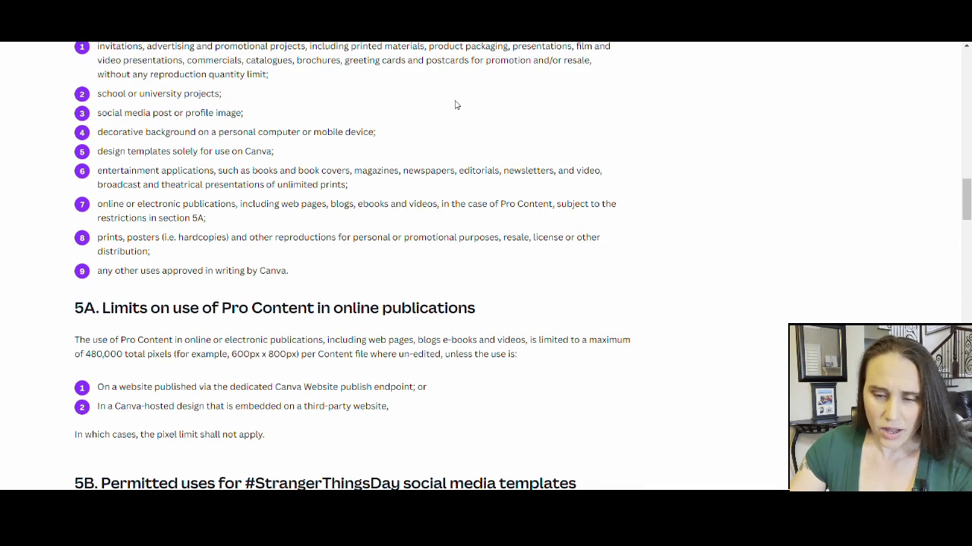
scroll(638, 129, down, 5)
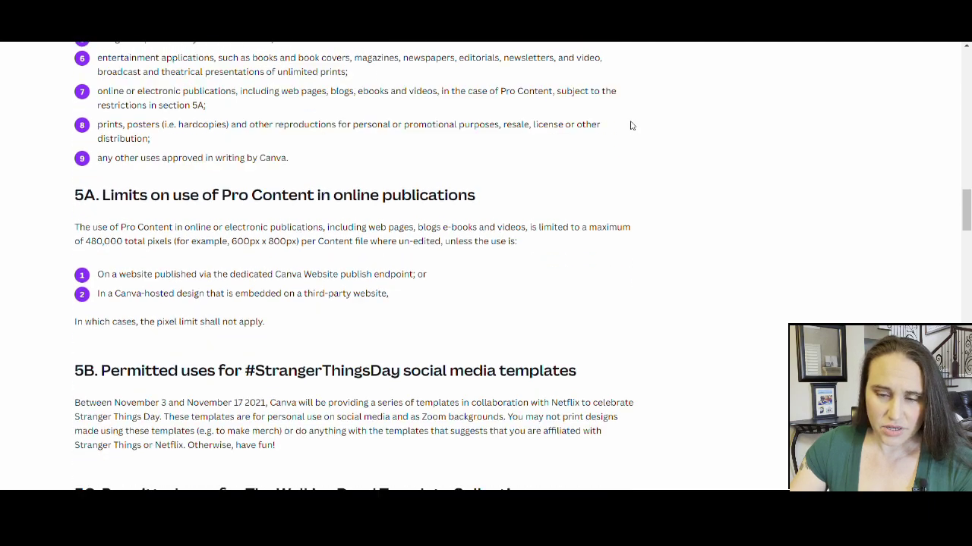
scroll(629, 106, down, 1)
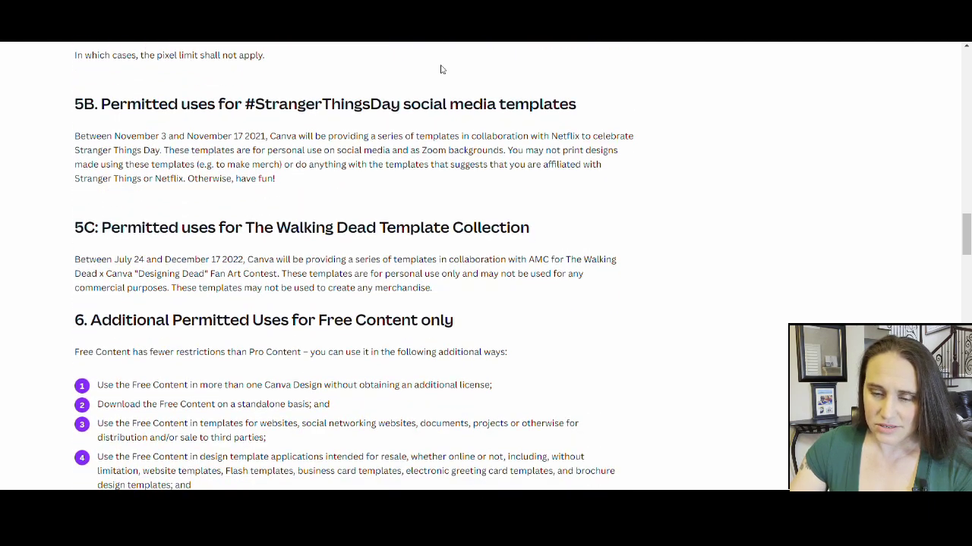
scroll(628, 106, down, 1)
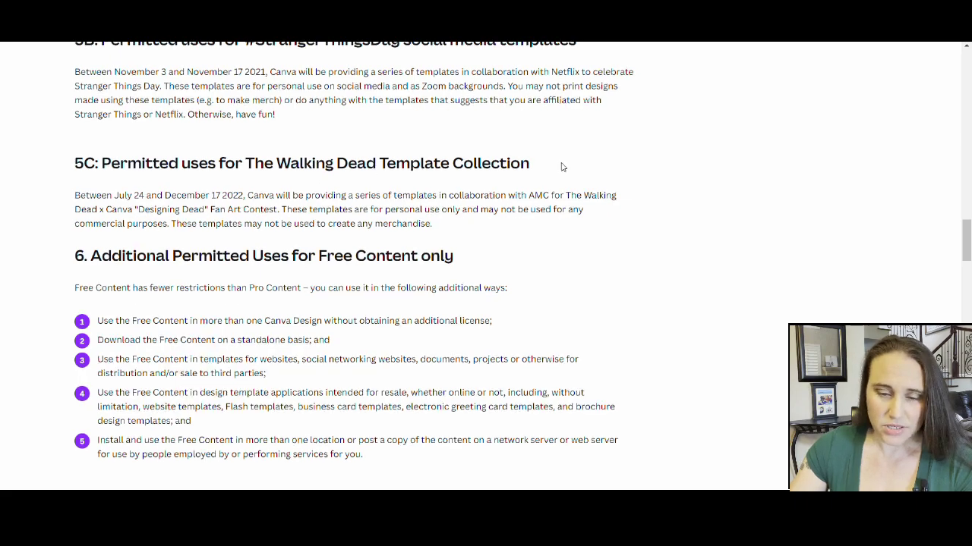
scroll(491, 151, down, 2)
scroll(549, 130, down, 1)
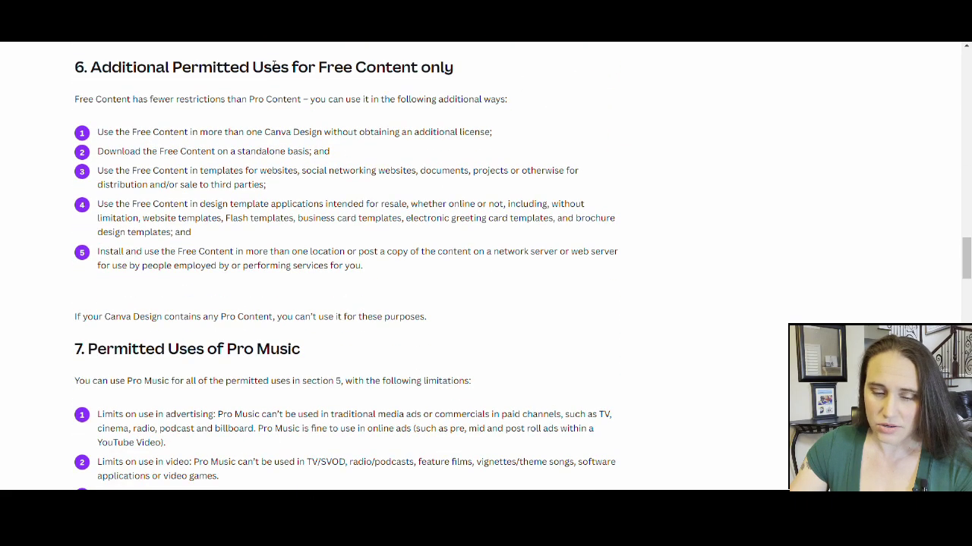
scroll(389, 74, down, 6)
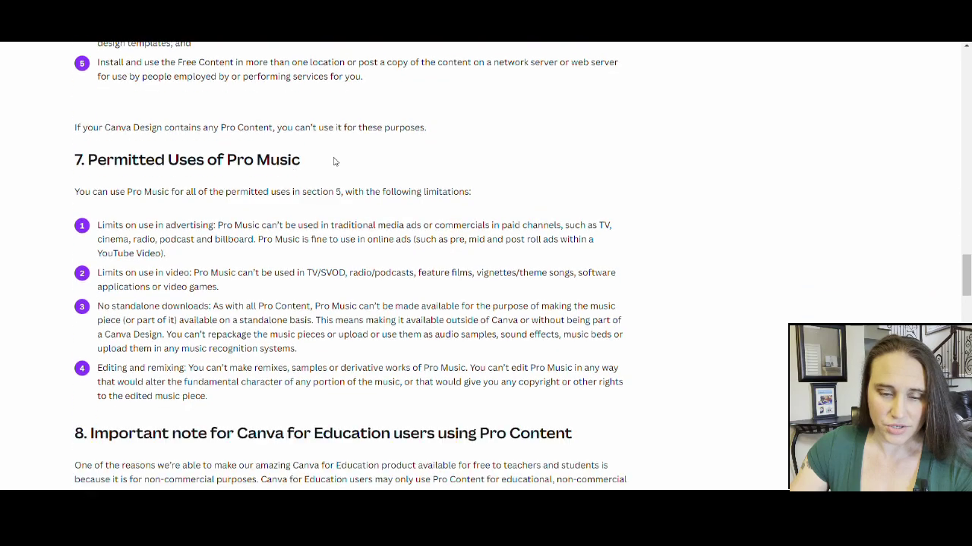
scroll(611, 134, down, 3)
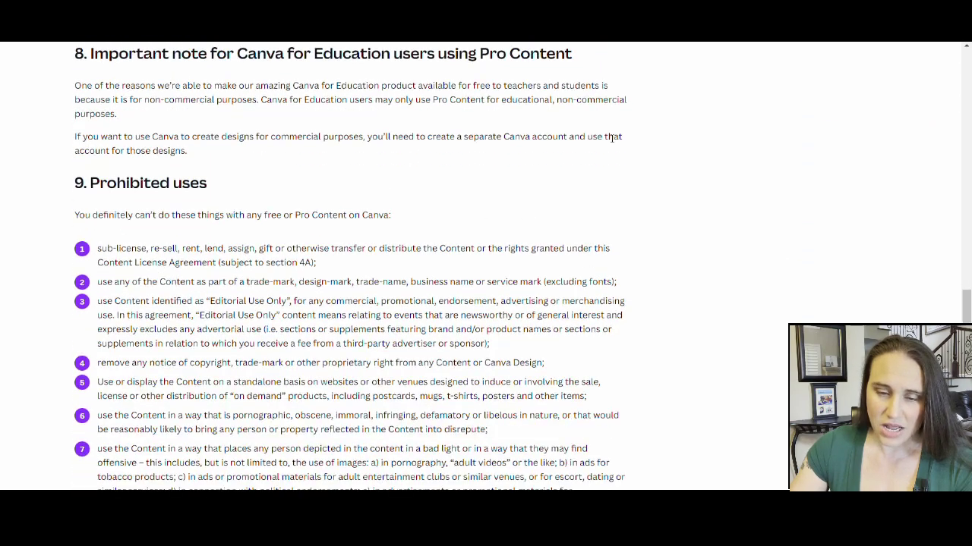
scroll(267, 176, down, 1)
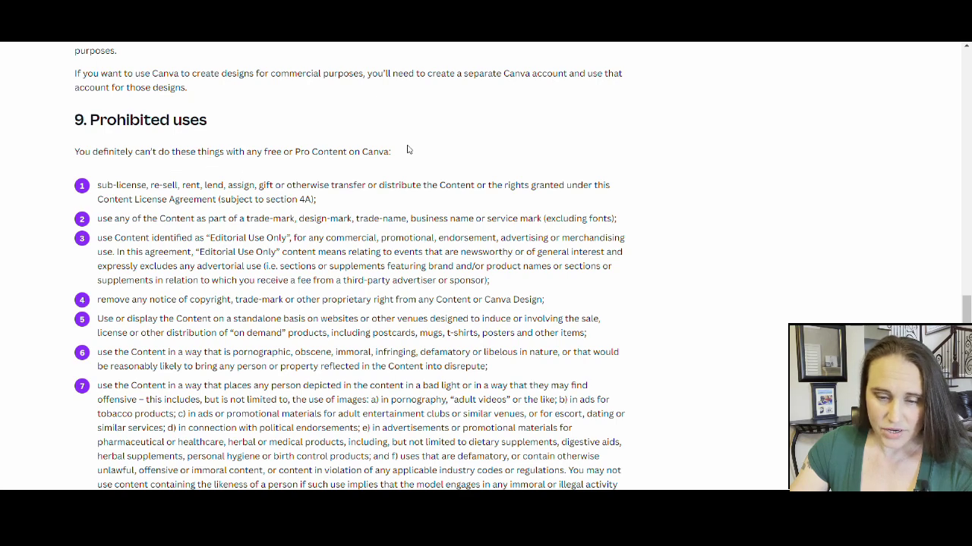
scroll(410, 149, down, 3)
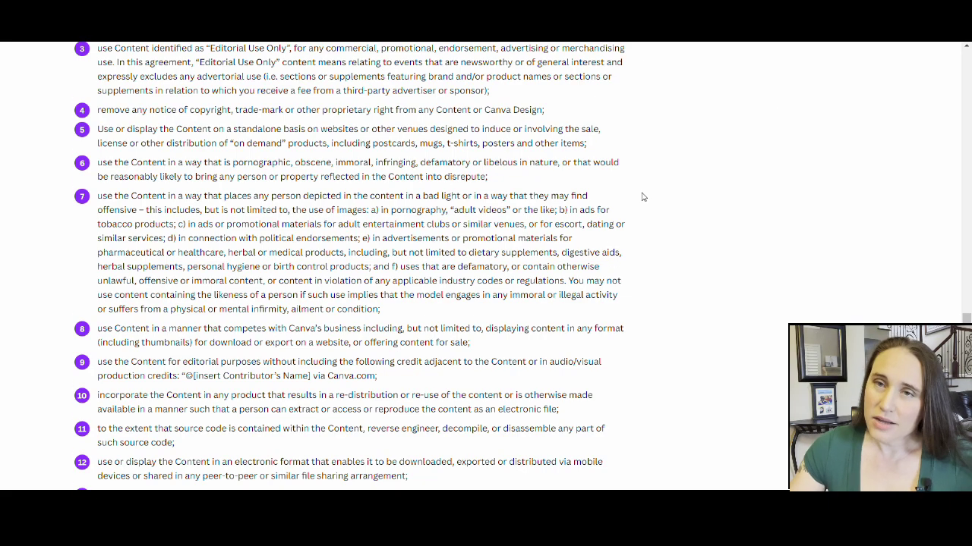
Step: Scroll back up to section 4, Getting a license, ending at 4A's one-client transfer rule
scroll(642, 196, up, 1)
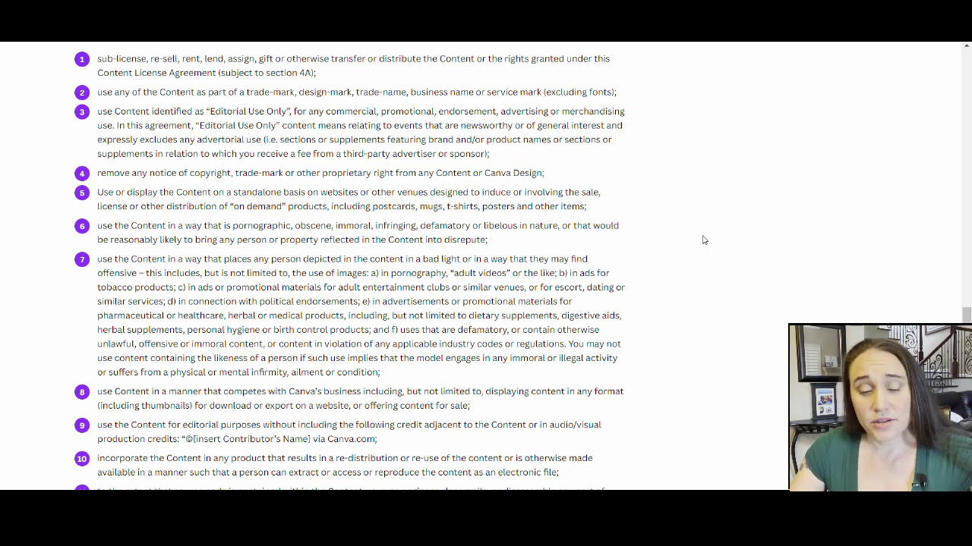
scroll(517, 374, up, 1)
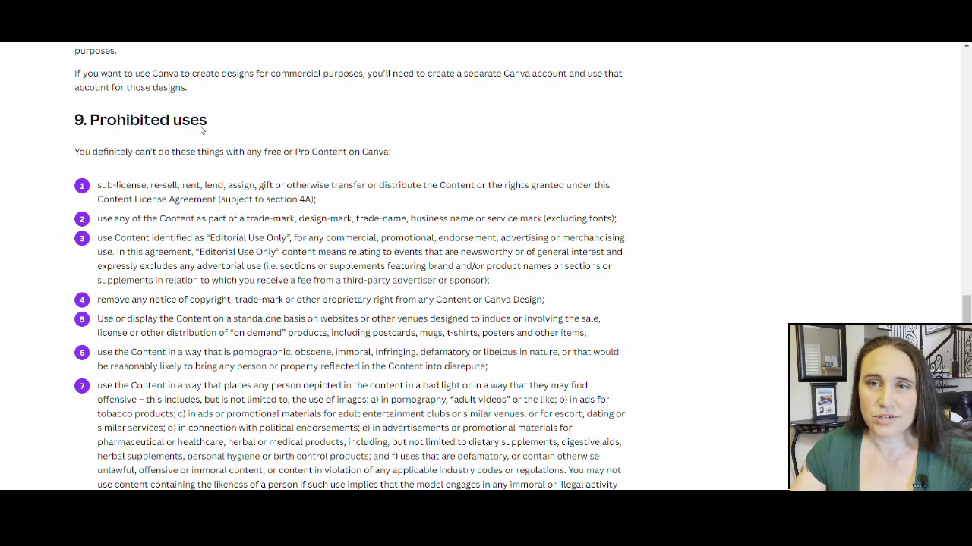
scroll(713, 185, down, 1)
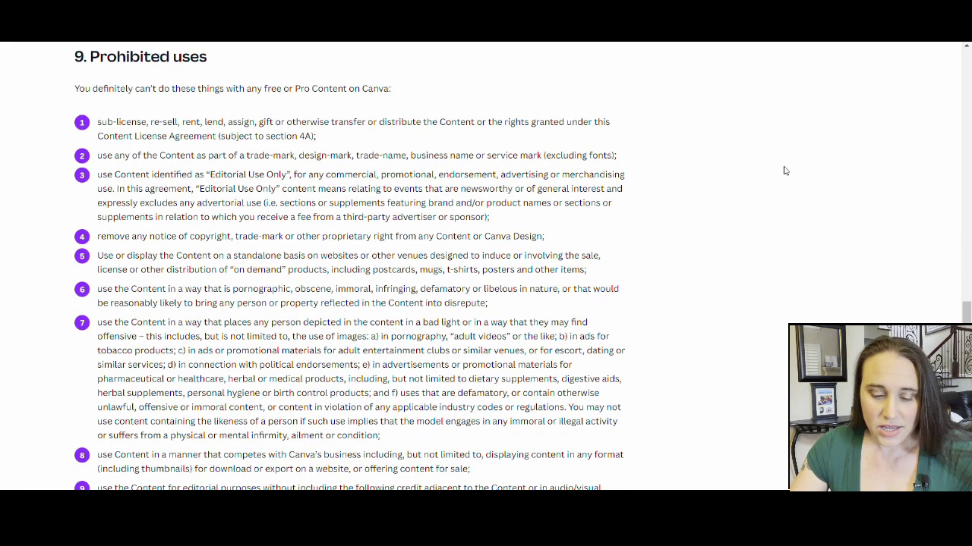
scroll(775, 183, down, 1)
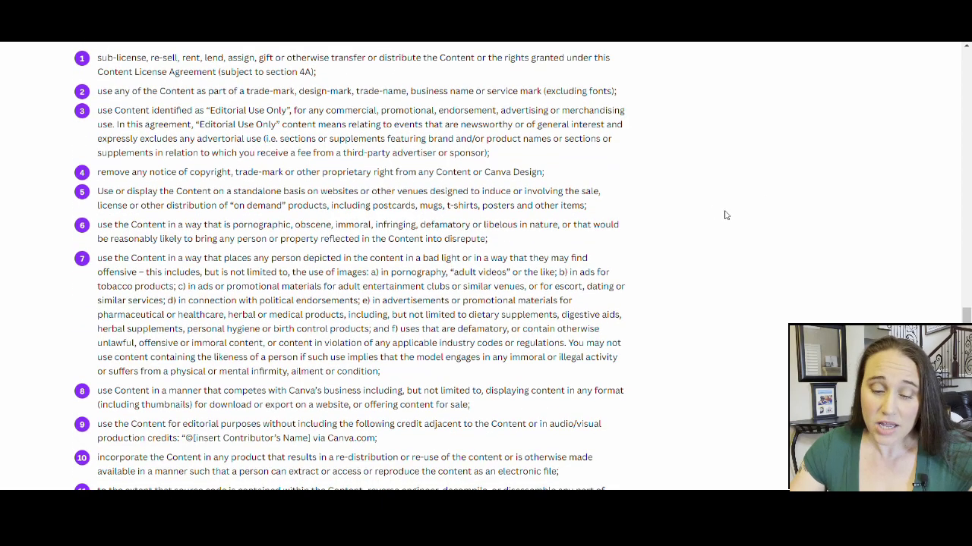
scroll(726, 212, down, 3)
scroll(726, 211, down, 1)
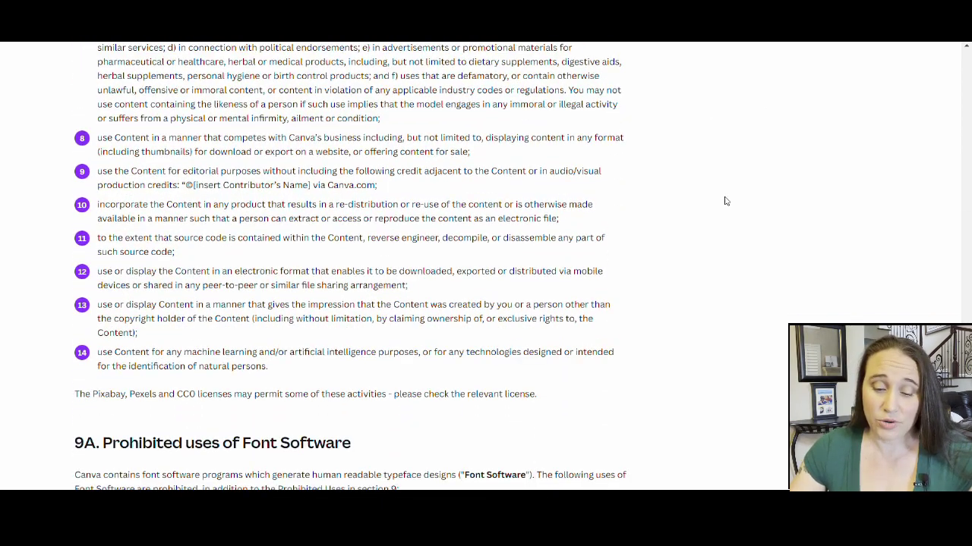
scroll(724, 202, down, 1)
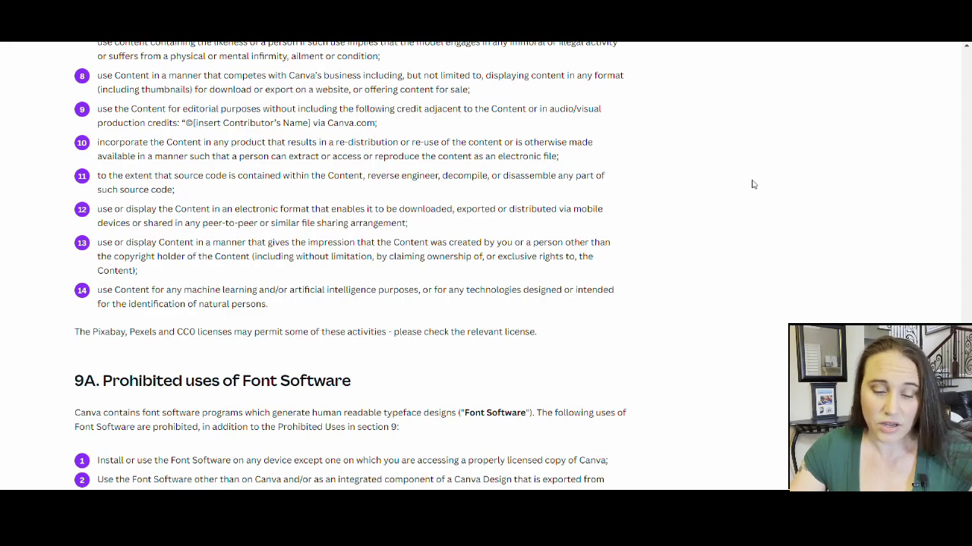
scroll(753, 185, down, 5)
scroll(500, 116, down, 3)
scroll(477, 458, down, 4)
scroll(531, 350, up, 2)
scroll(530, 349, up, 15)
scroll(457, 308, up, 10)
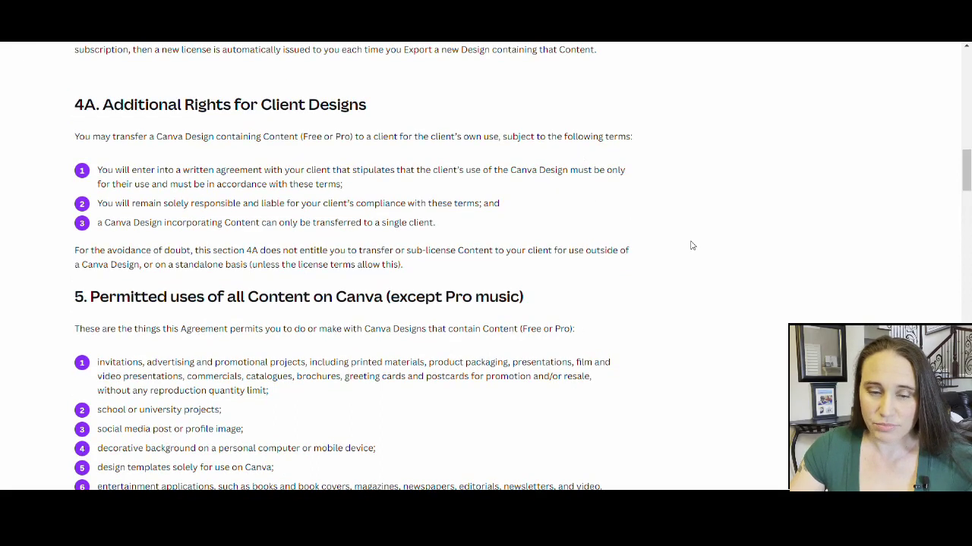
Step: Scroll the licensing help article to 'Can I legally sell the designs I create on Canva?'
scroll(718, 331, up, 1)
scroll(718, 331, up, 8)
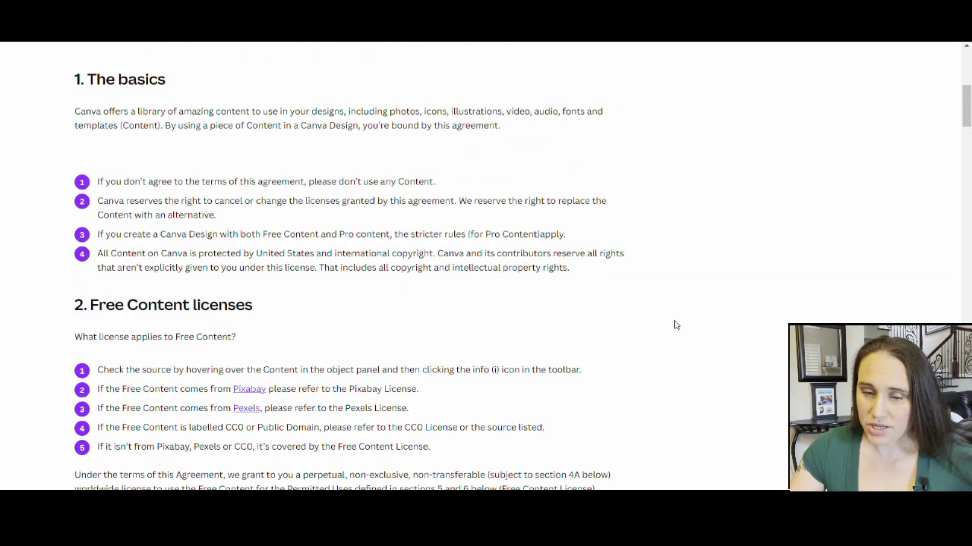
scroll(675, 326, up, 5)
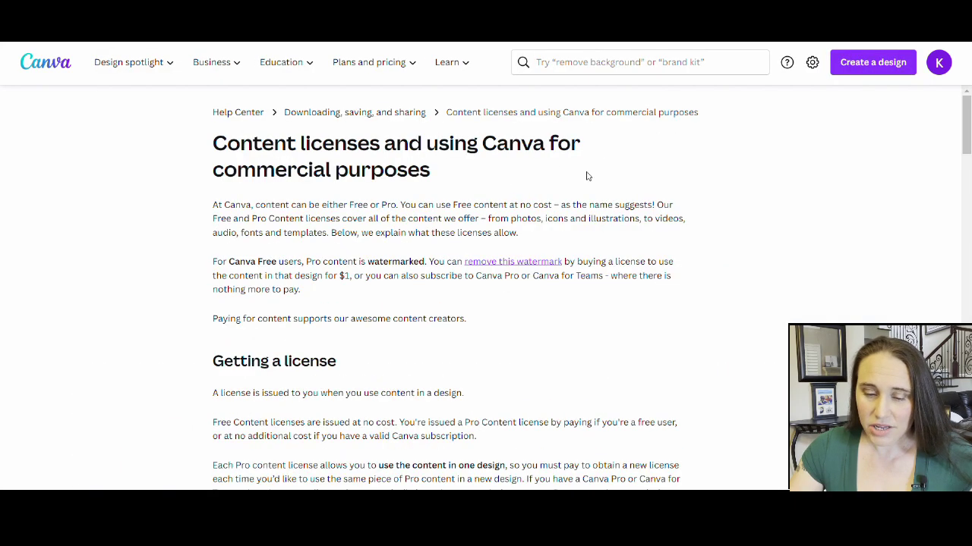
scroll(663, 174, down, 2)
scroll(698, 173, down, 3)
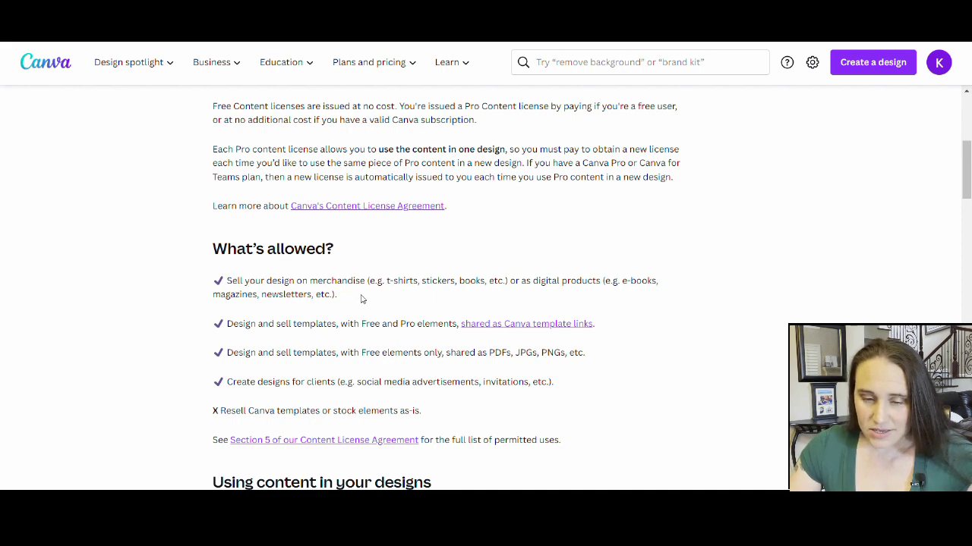
scroll(705, 315, down, 3)
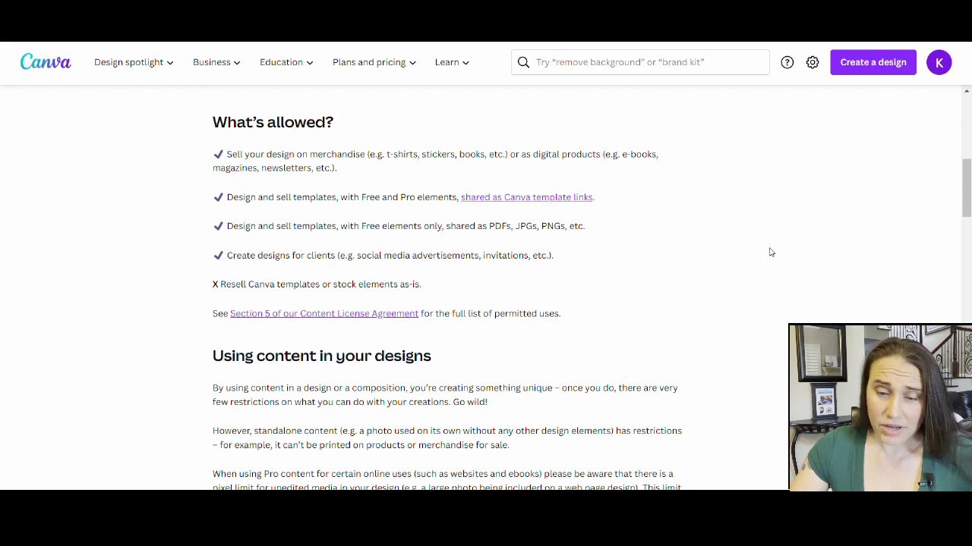
scroll(706, 228, down, 2)
scroll(645, 175, down, 2)
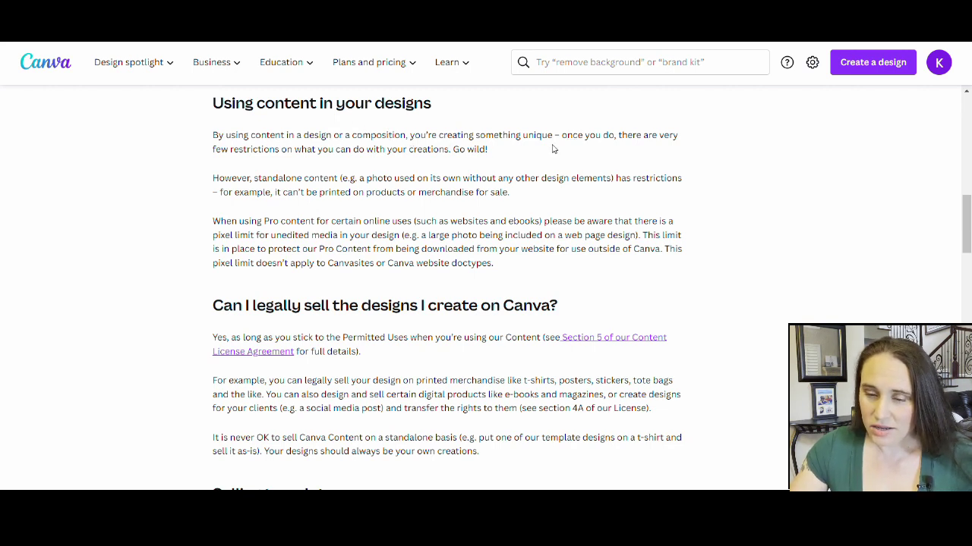
scroll(723, 146, down, 2)
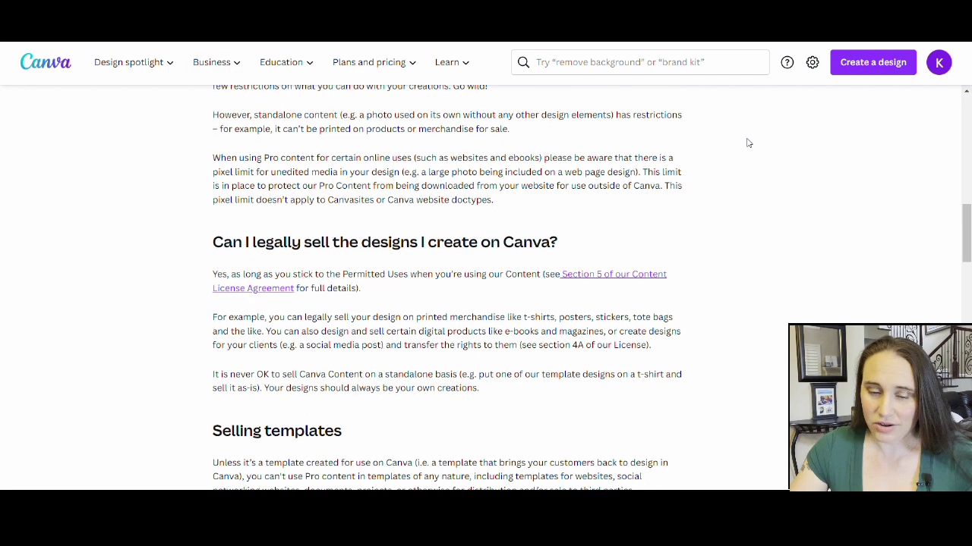
scroll(741, 141, down, 1)
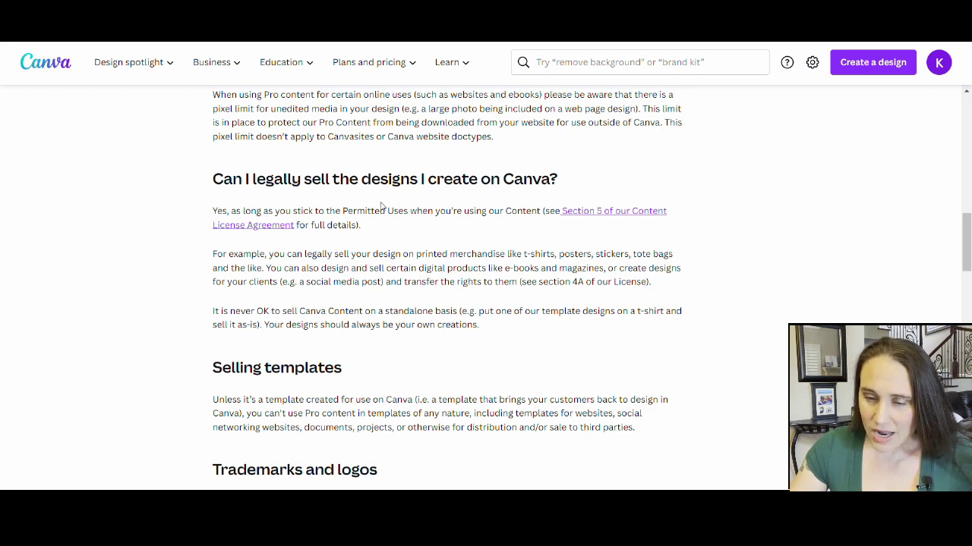
scroll(759, 220, down, 1)
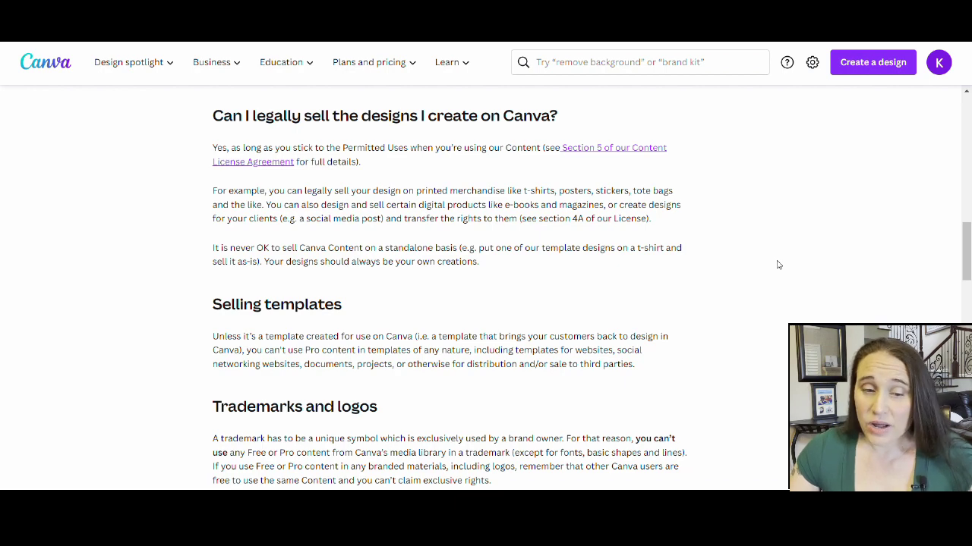
Step: Create a blank 4500 × 5400 px custom-size design and show the Elements panel
scroll(360, 223, up, 4)
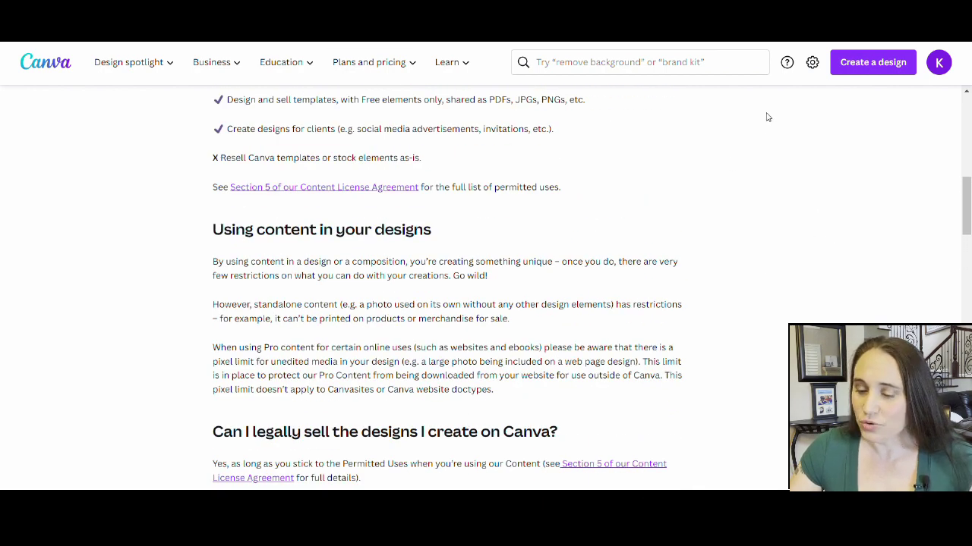
click(862, 66)
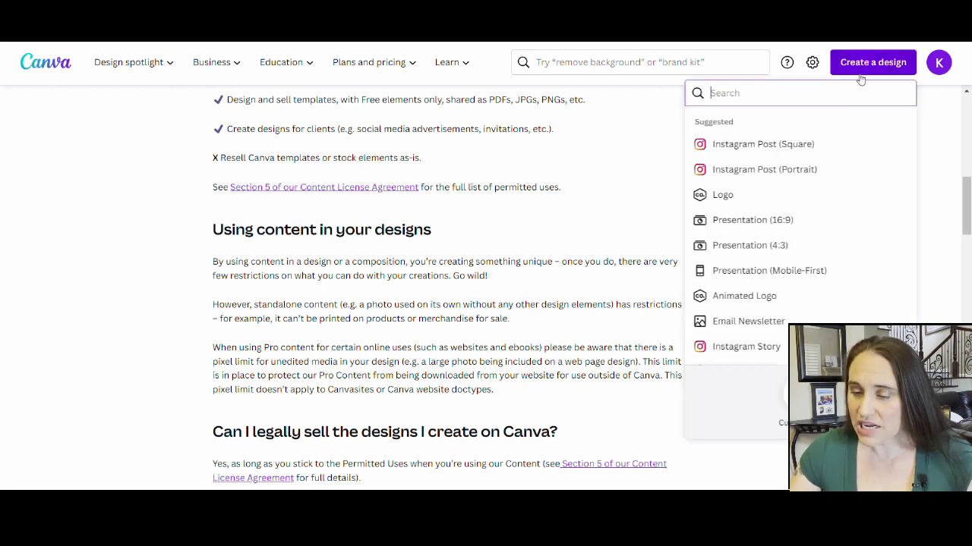
click(786, 406)
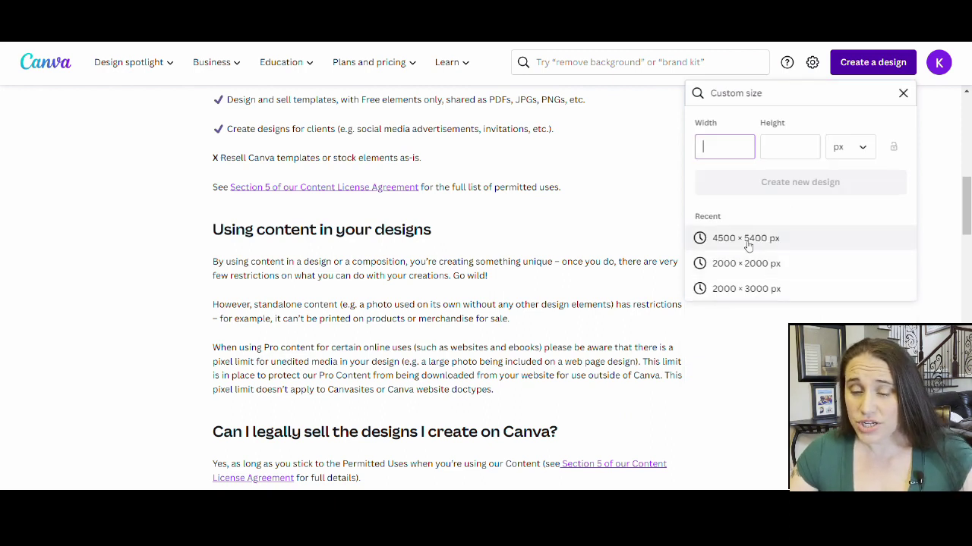
click(747, 239)
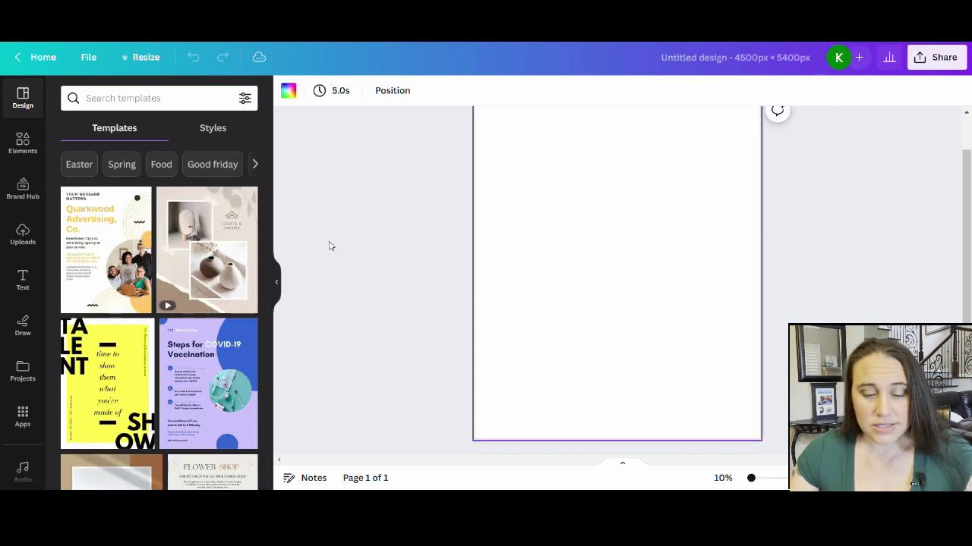
click(20, 140)
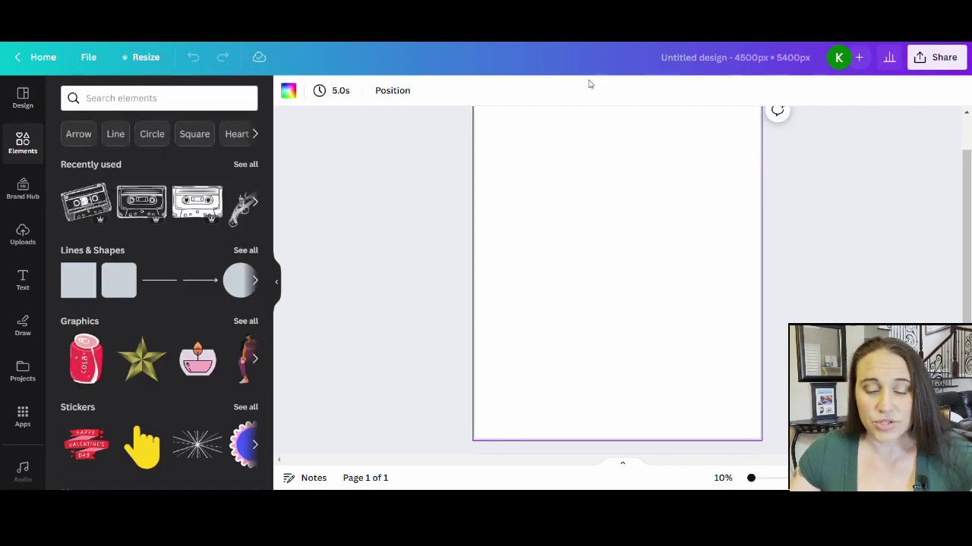
Step: Show all Recently used elements and scroll down to the fiesta cactus, maracas and guitar stickers
click(246, 165)
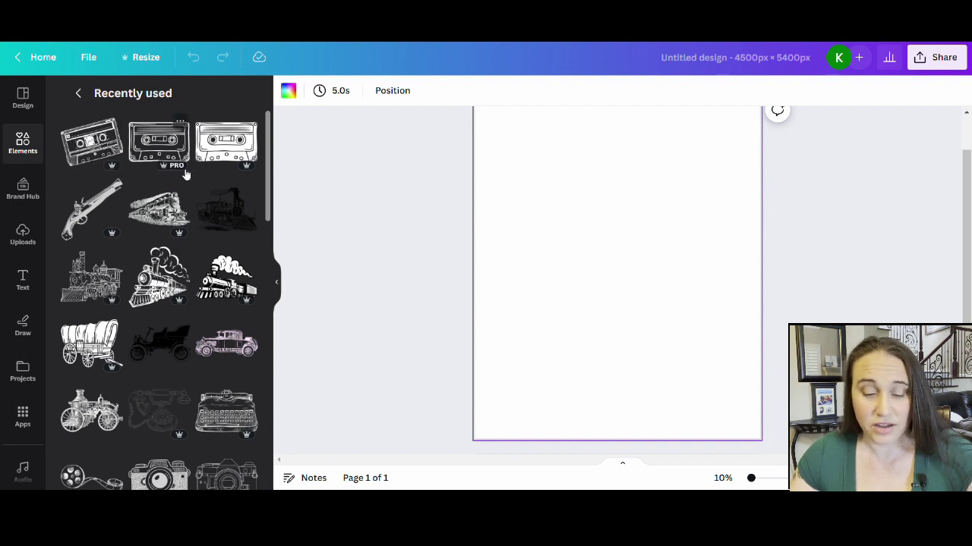
scroll(146, 163, down, 2)
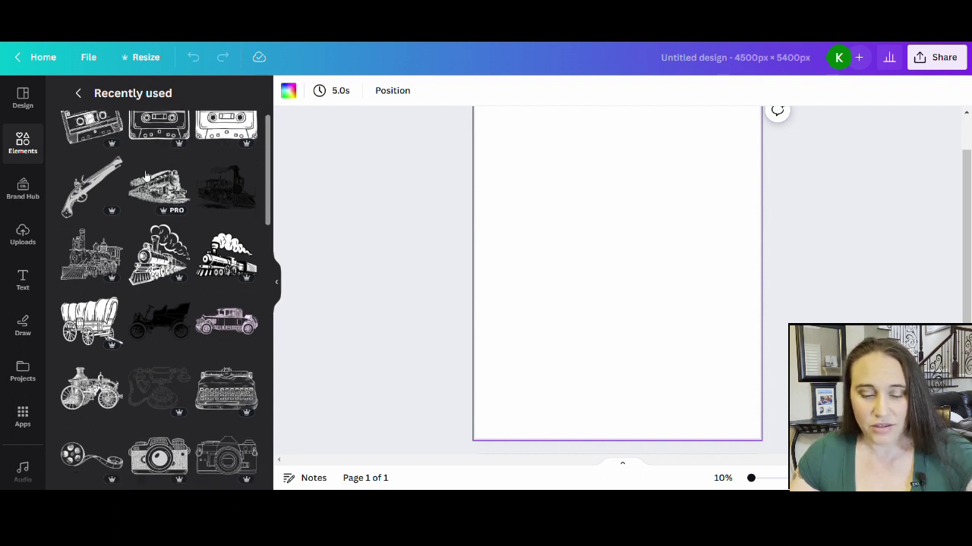
scroll(155, 201, down, 2)
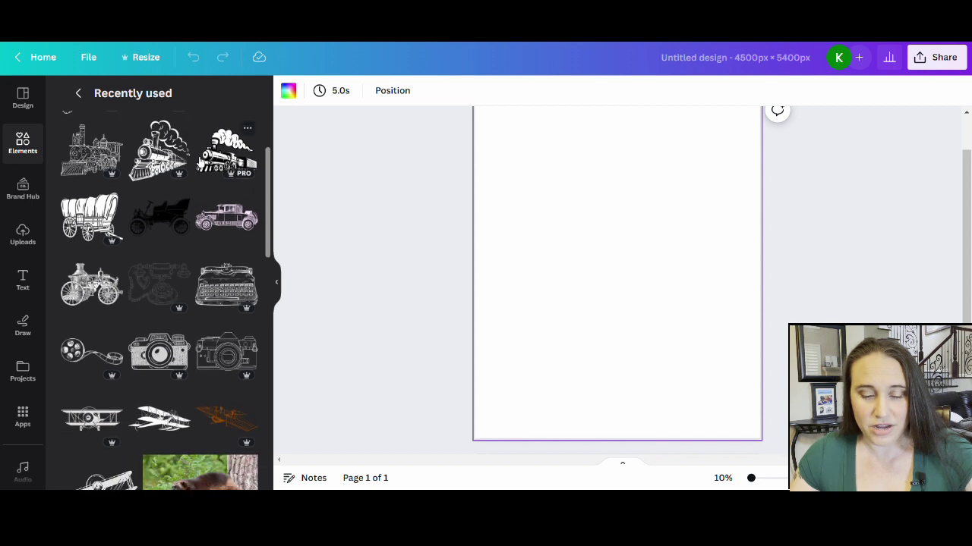
scroll(219, 303, down, 8)
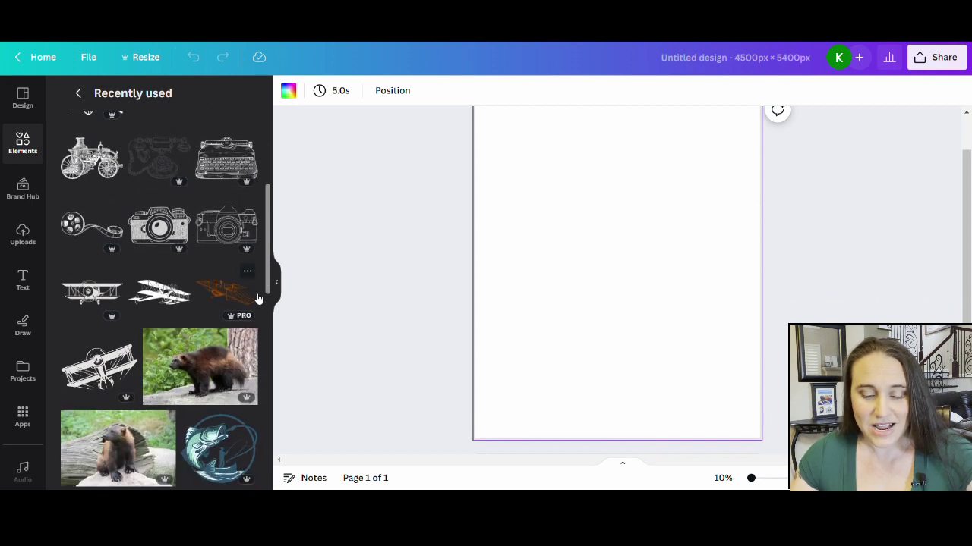
scroll(99, 319, down, 2)
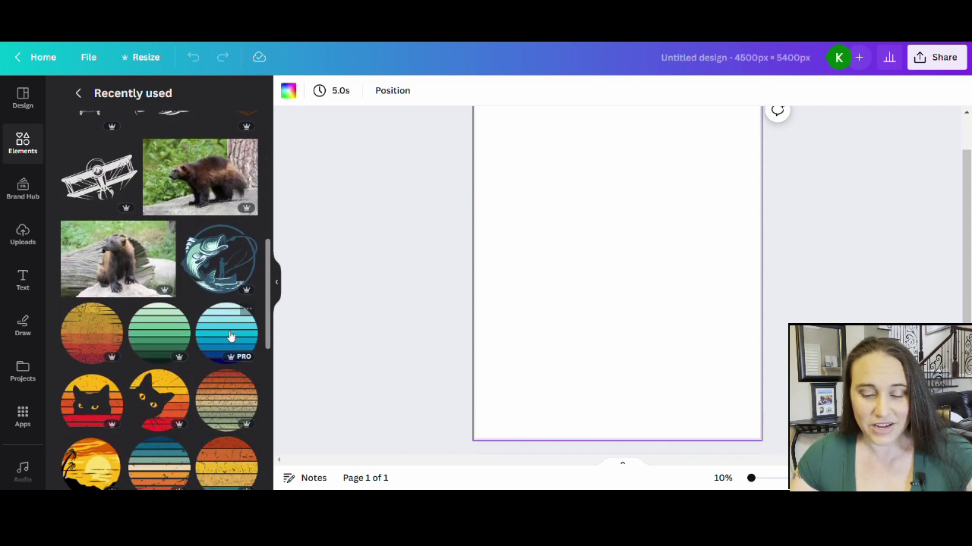
scroll(99, 334, down, 2)
scroll(114, 304, down, 6)
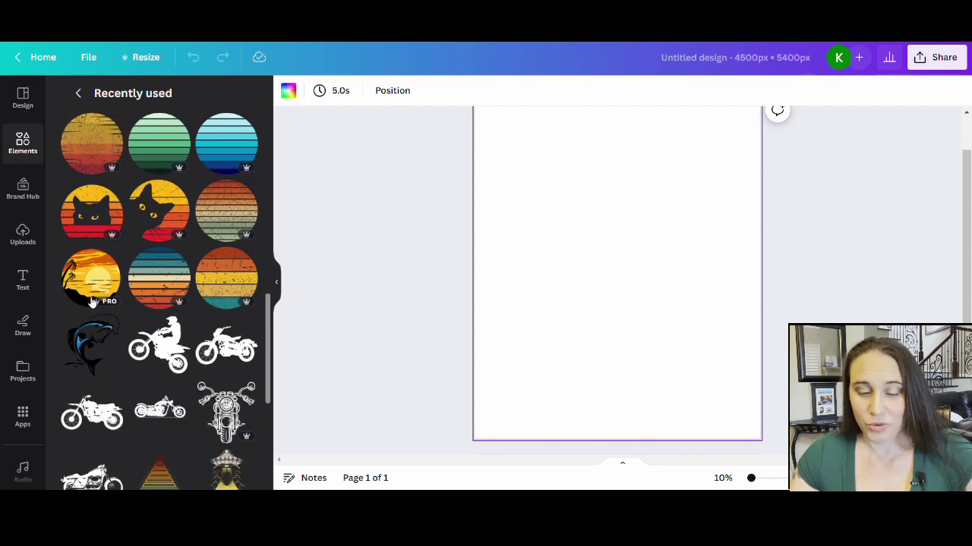
scroll(139, 249, down, 3)
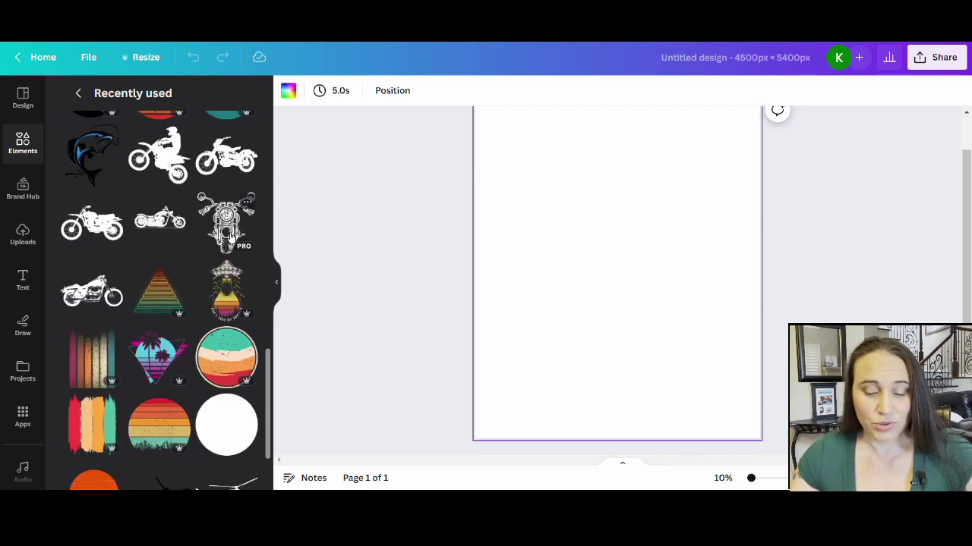
scroll(236, 270, down, 2)
scroll(224, 311, down, 7)
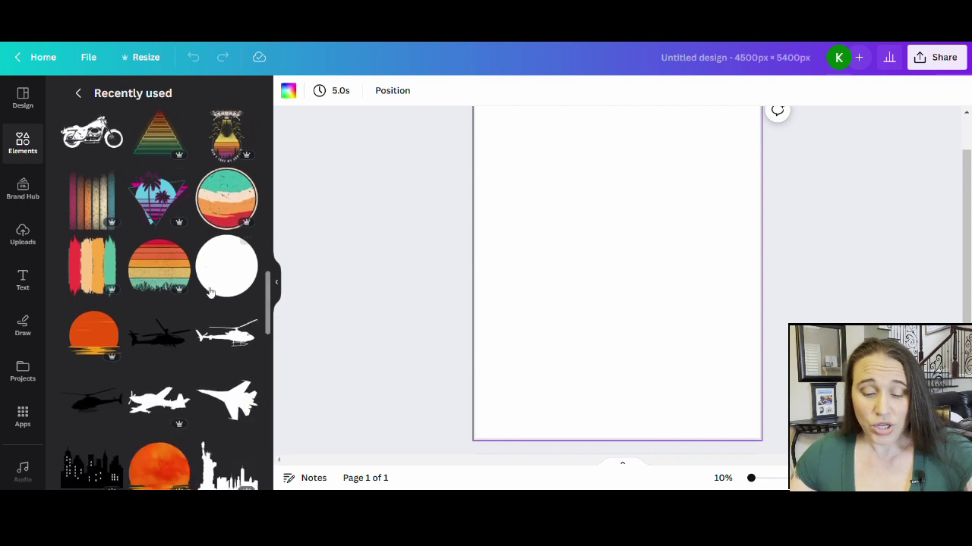
scroll(204, 319, down, 9)
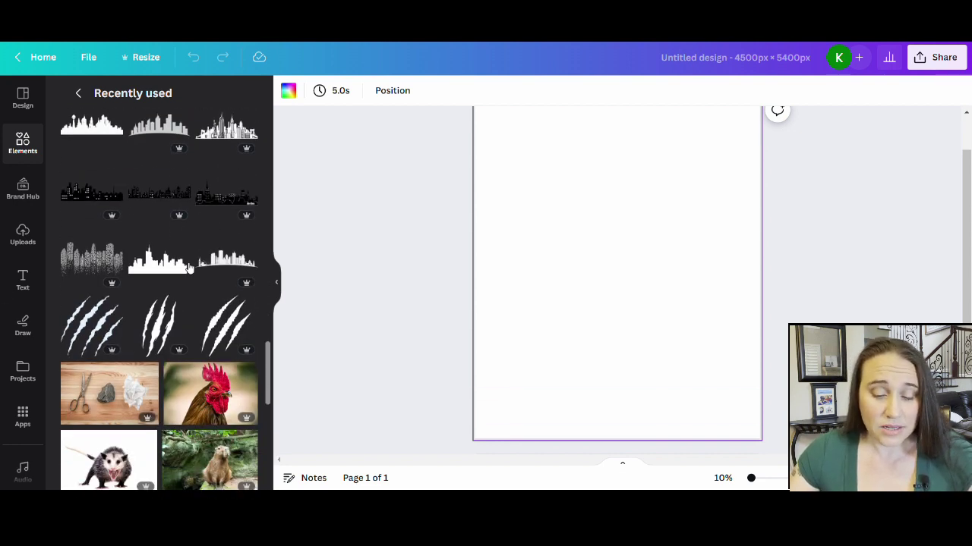
scroll(192, 262, down, 6)
scroll(192, 253, down, 9)
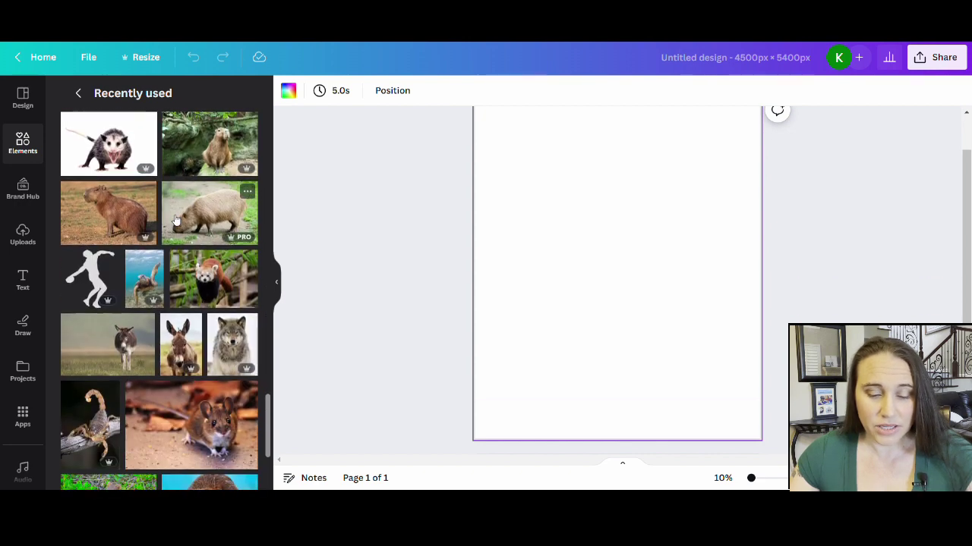
scroll(190, 203, down, 5)
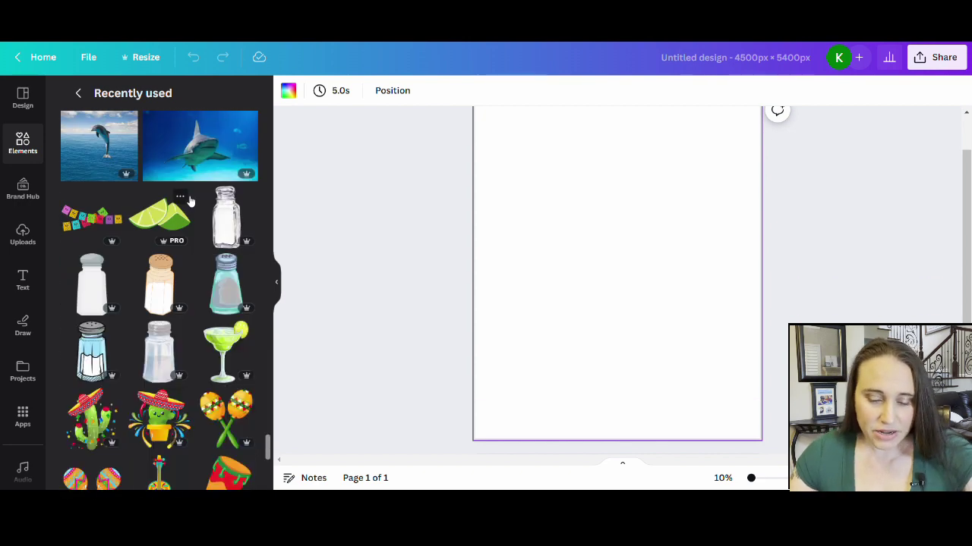
scroll(190, 201, down, 3)
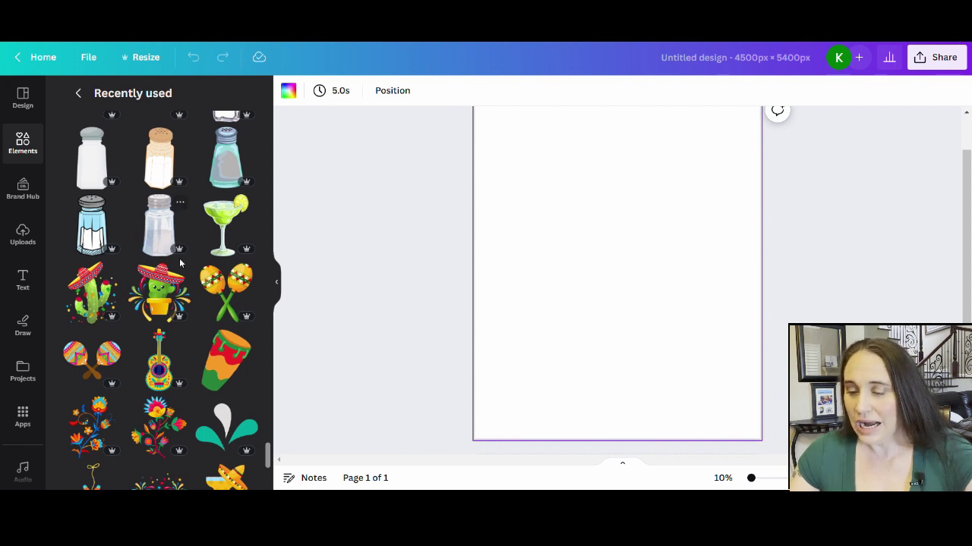
Step: Add the sombrero cactus higher on the page, plus small maracas rotated to fit its hand
click(155, 296)
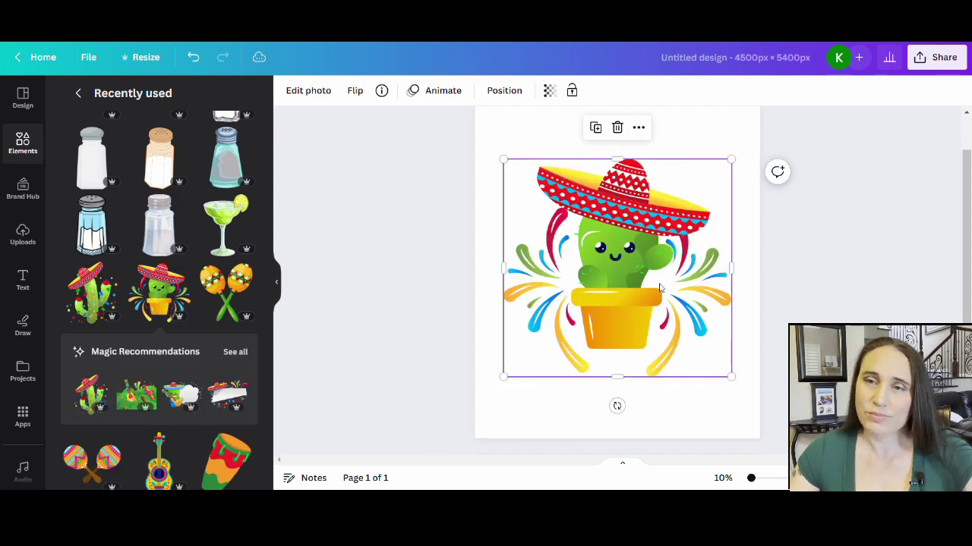
drag(713, 342, 742, 306)
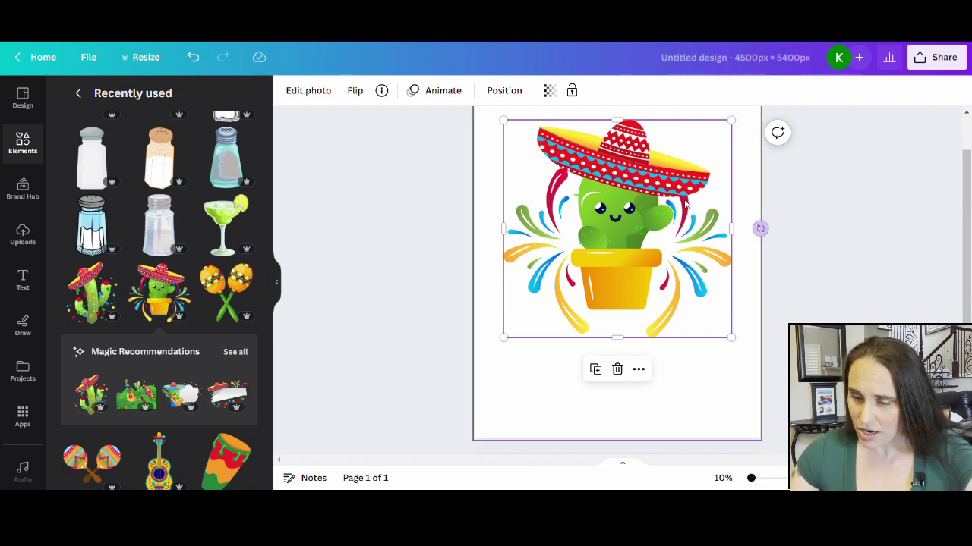
click(217, 280)
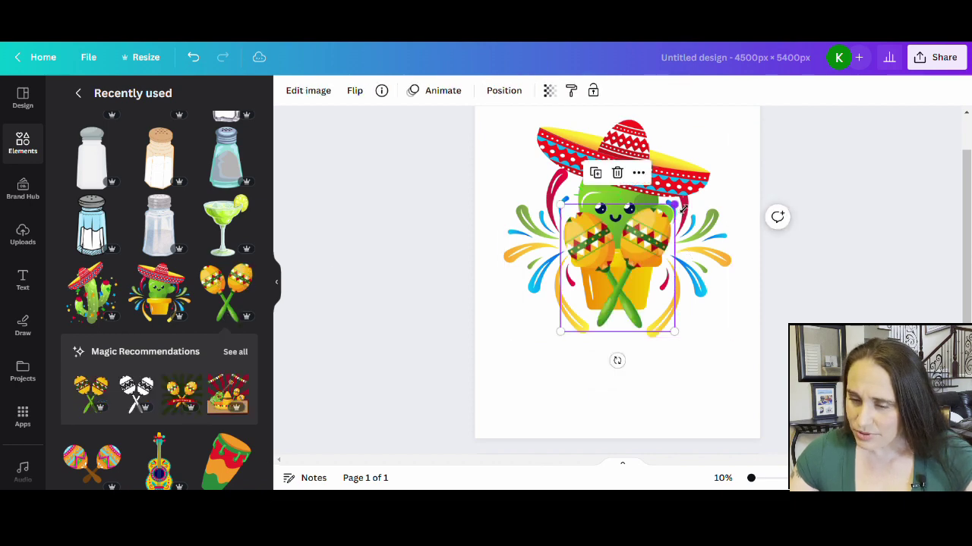
mouse_move(675, 204)
mouse_down()
mouse_move(602, 280)
mouse_move(615, 229)
mouse_move(671, 192)
mouse_move(665, 209)
mouse_up()
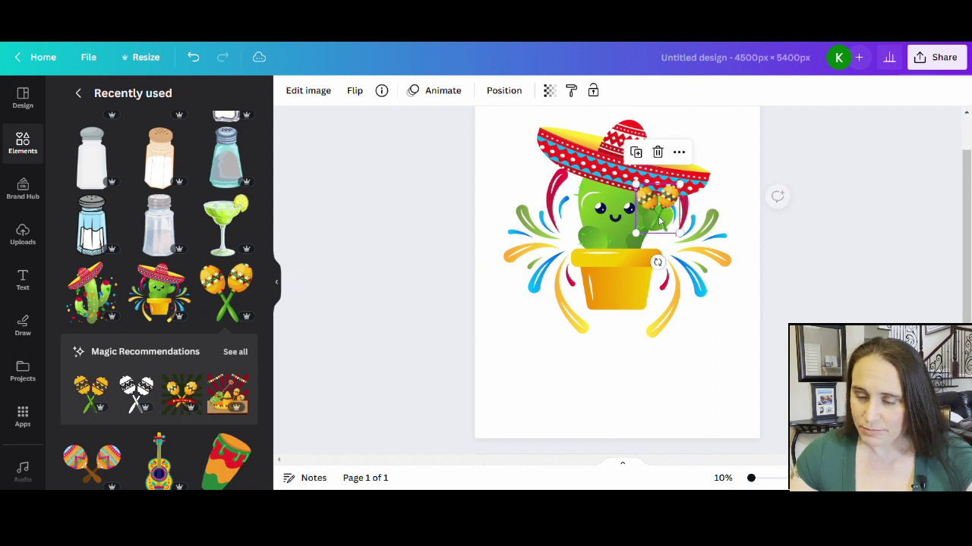
drag(666, 272, 666, 297)
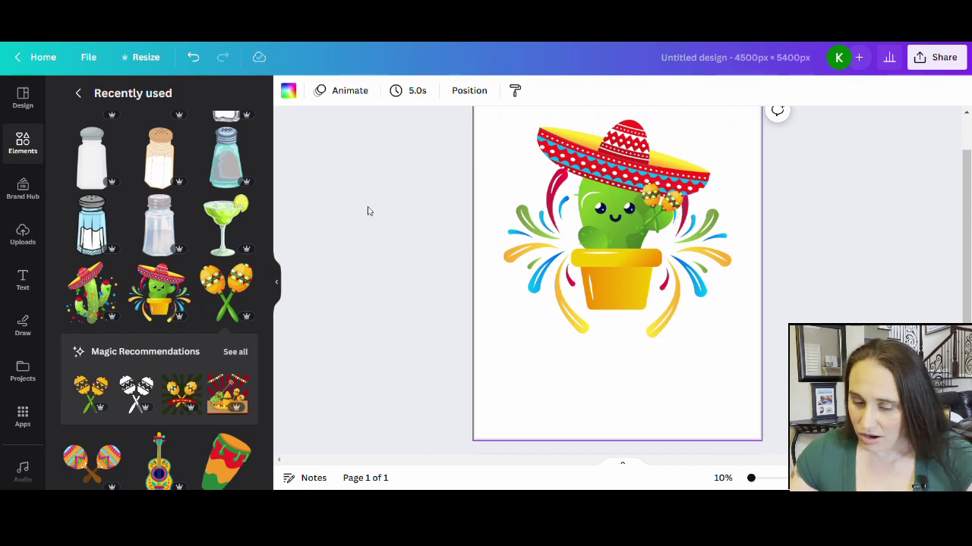
Step: Add the guitar, tilt and resize it, and lean it against the cactus's pot
click(169, 461)
drag(615, 369, 663, 351)
drag(611, 196, 598, 280)
drag(626, 312, 591, 298)
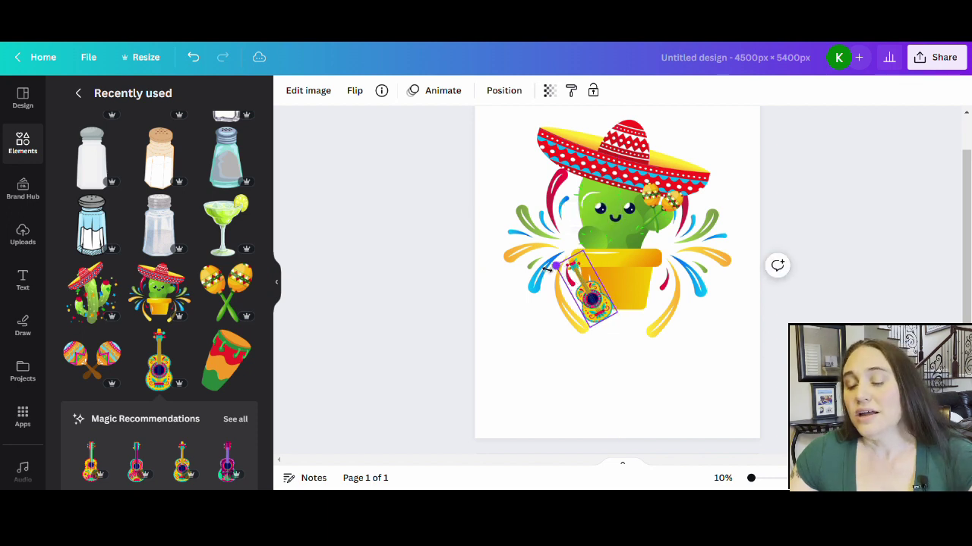
drag(546, 269, 483, 253)
click(683, 387)
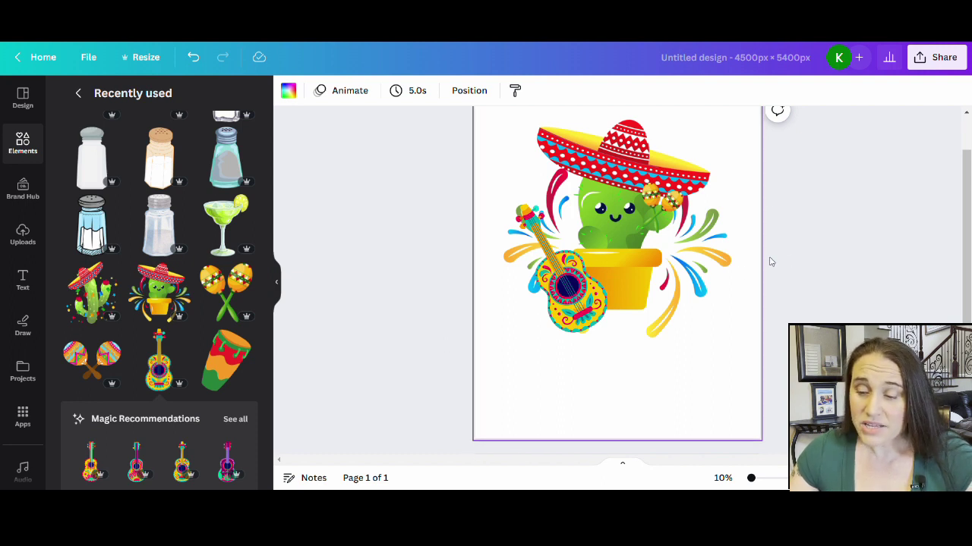
Step: Reposition the maracas back onto the cactus's arm
scroll(769, 261, up, 1)
drag(662, 243, 713, 174)
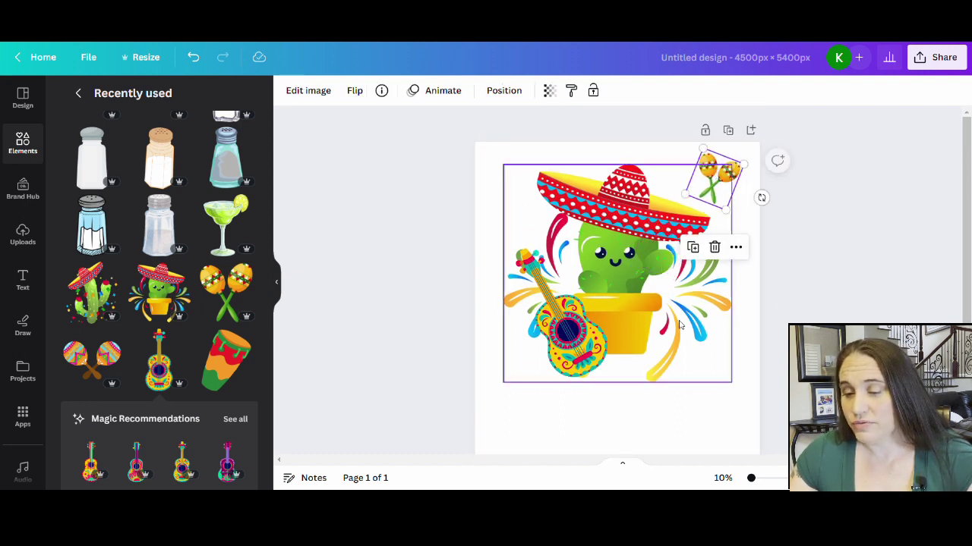
click(693, 408)
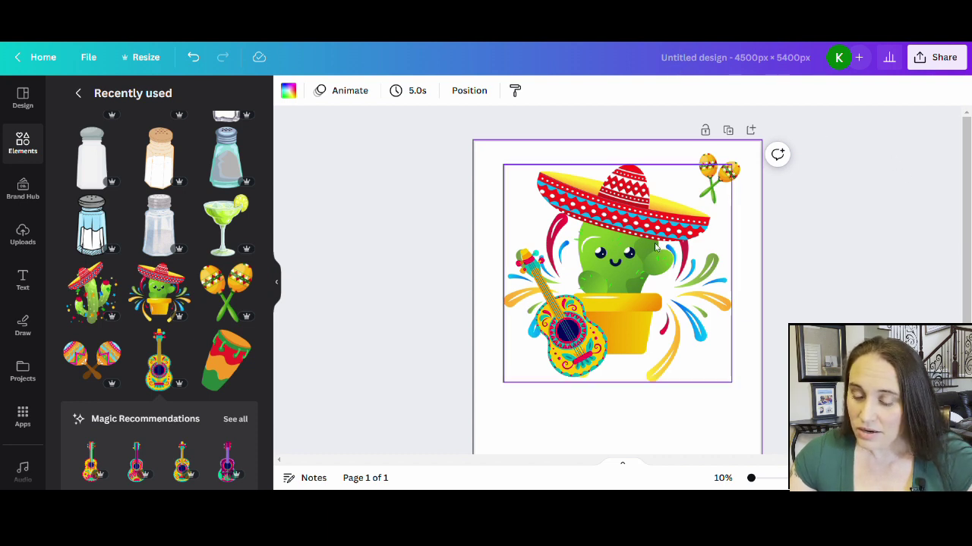
drag(715, 193, 651, 258)
click(729, 451)
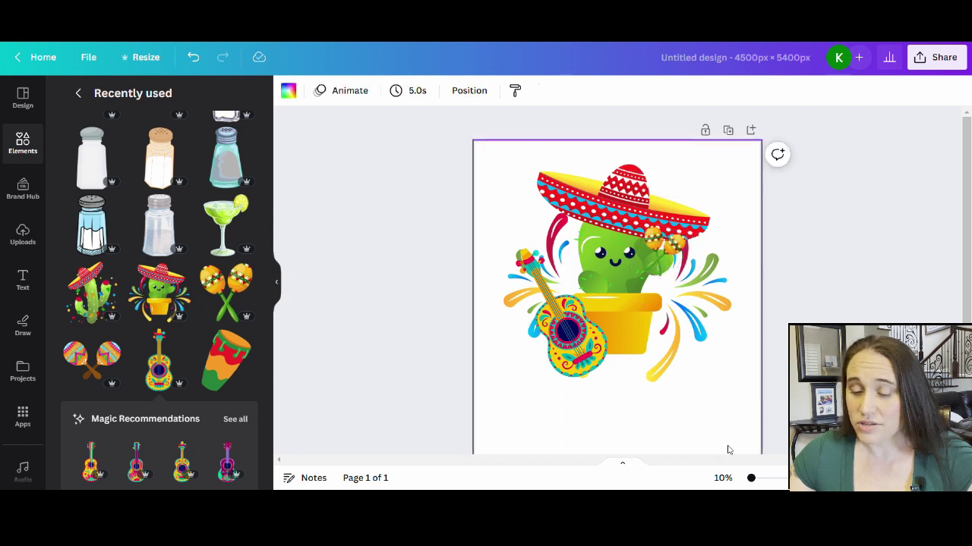